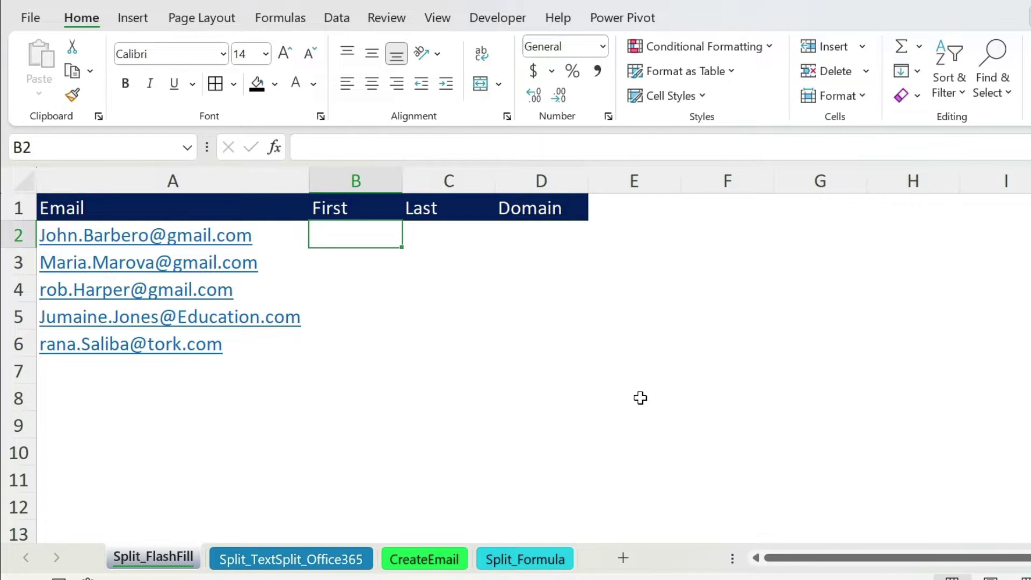
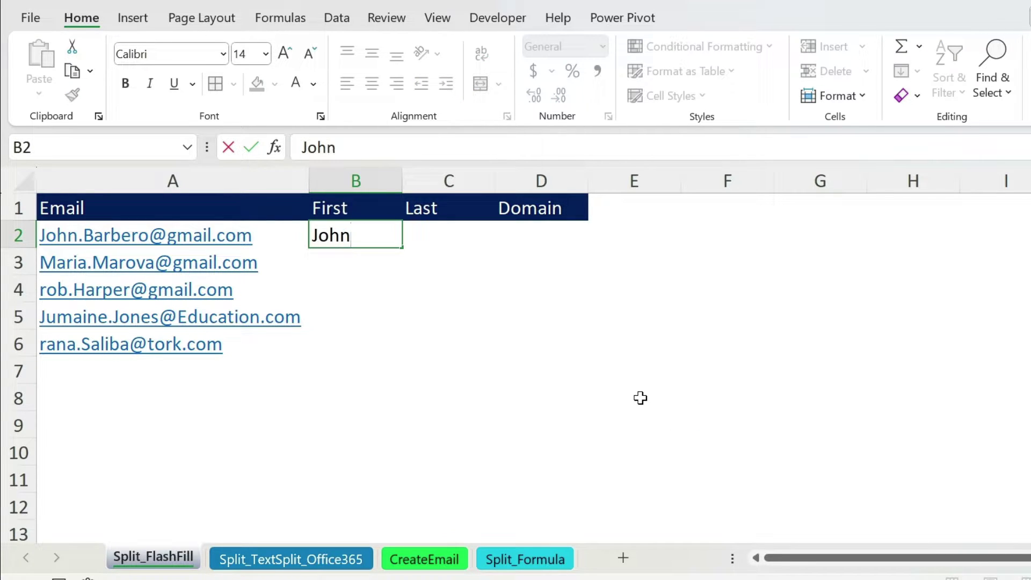
Enter John in B2 and Flash Fill the remaining first names.
key("Return")
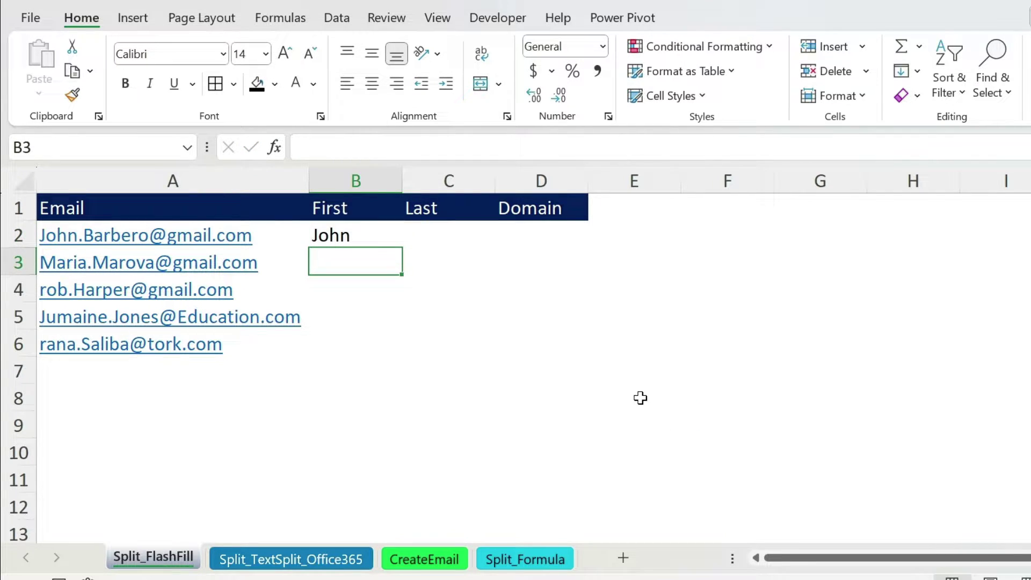
key("ctrl+e")
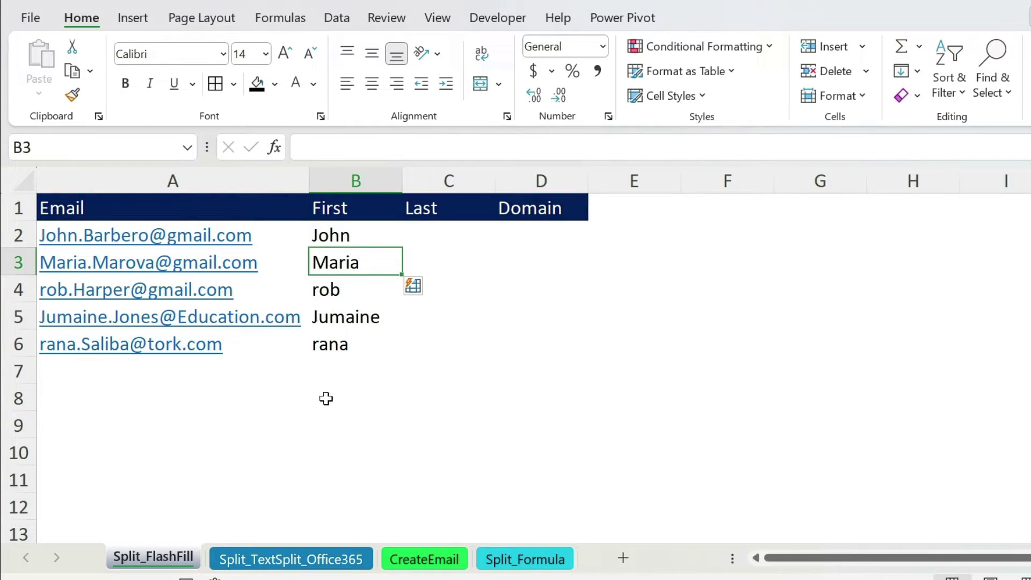
Correct B4 to 'Rob' so all Flash Filled first names become capitalised.
left_click(339, 293)
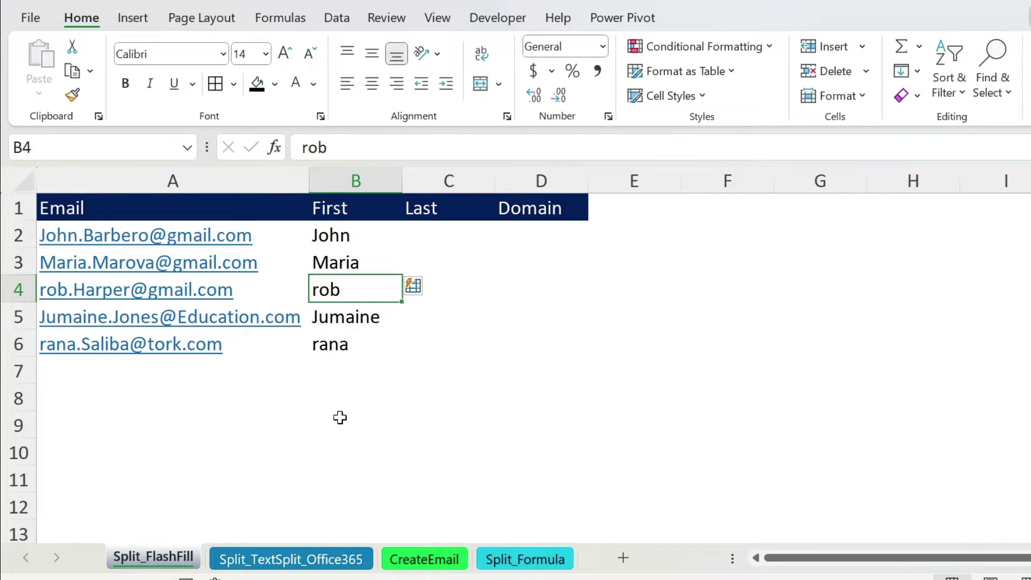
type("Ro")
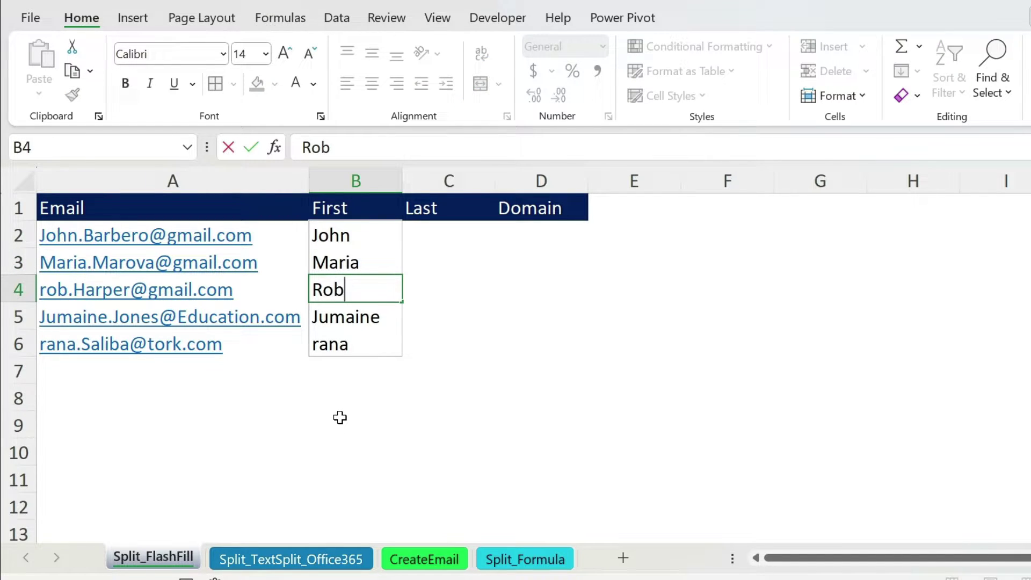
type("b")
key("Return")
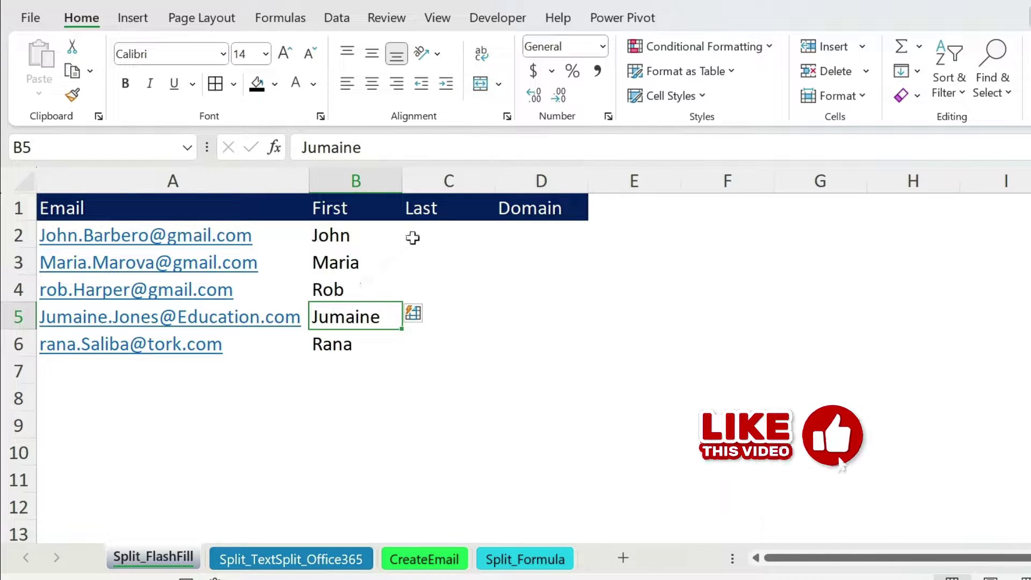
left_click(422, 237)
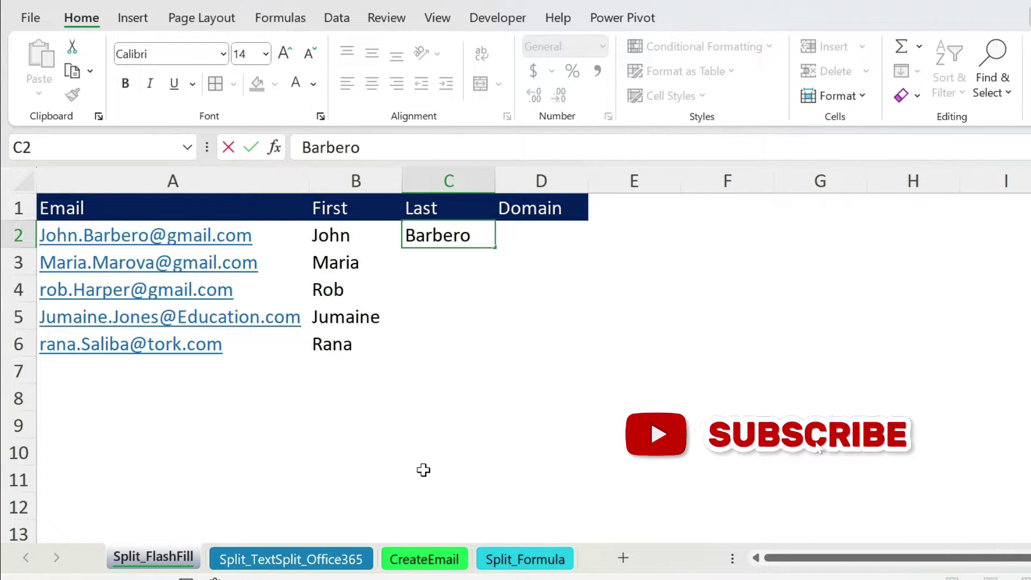
key("Return")
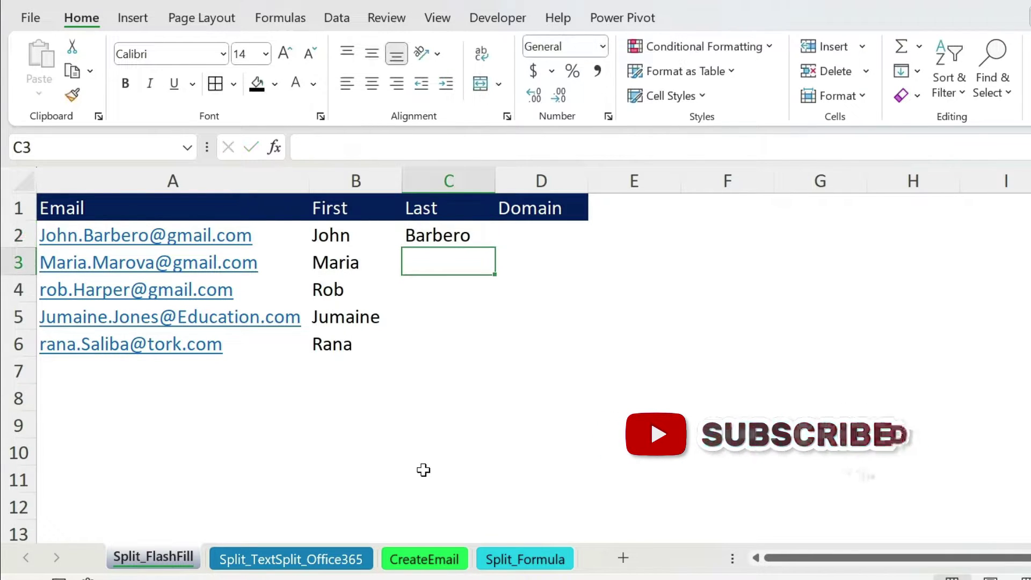
type("M")
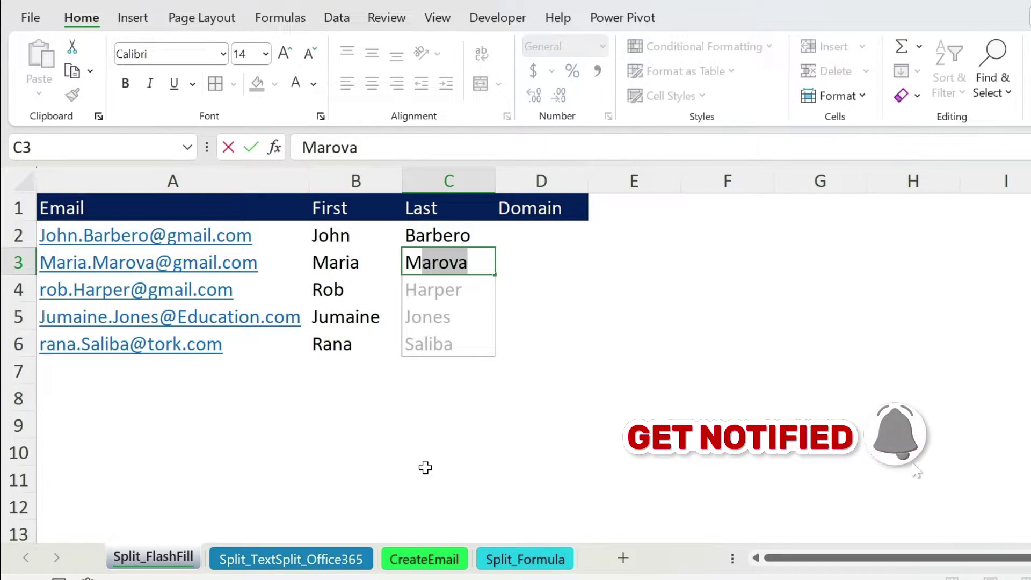
key("Return")
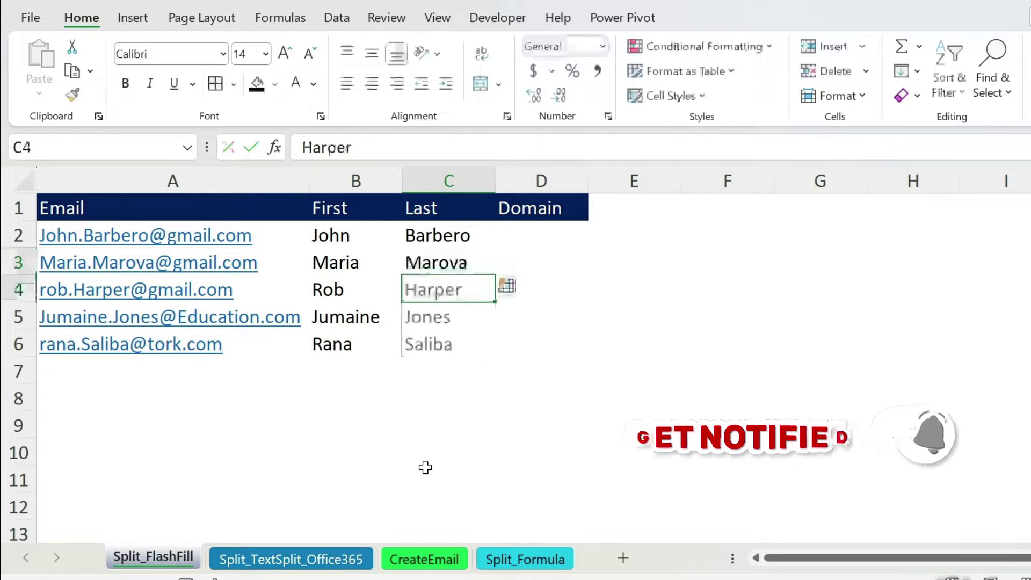
Enter Gmail in D2 and Flash Fill the remaining domains from the Fill menu.
left_click(521, 239)
type("Gmail")
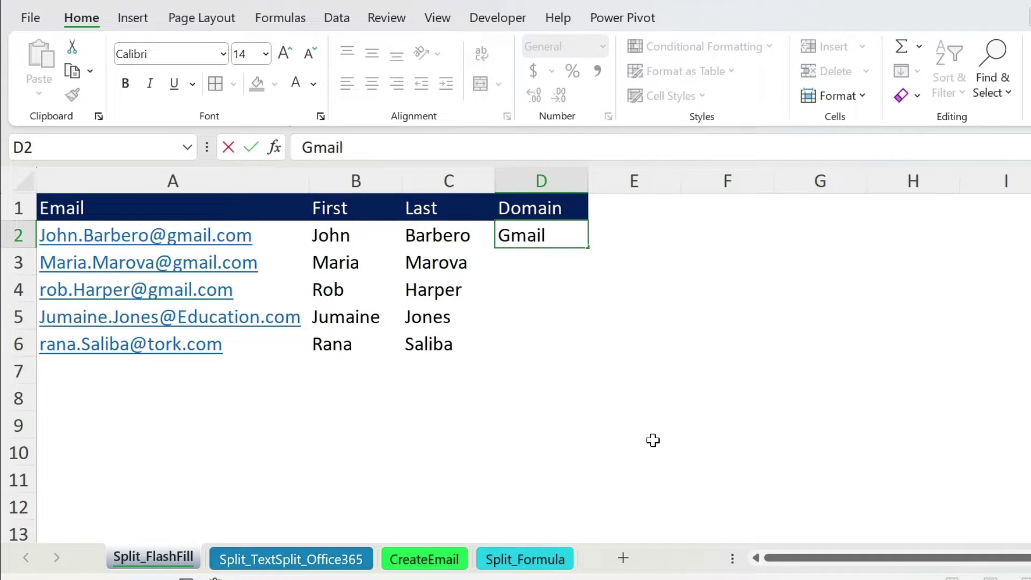
key("Return")
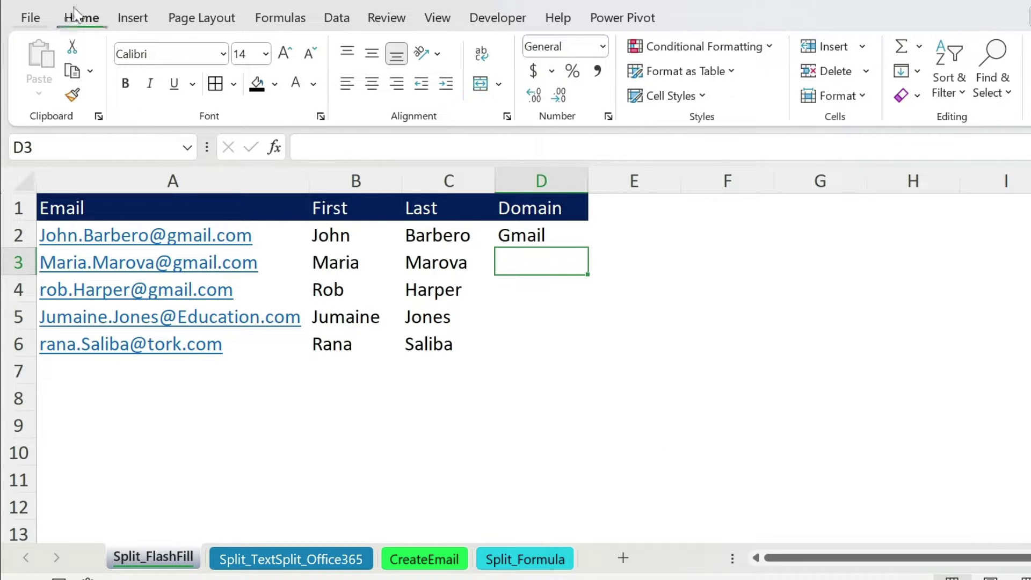
left_click(909, 72)
left_click(946, 293)
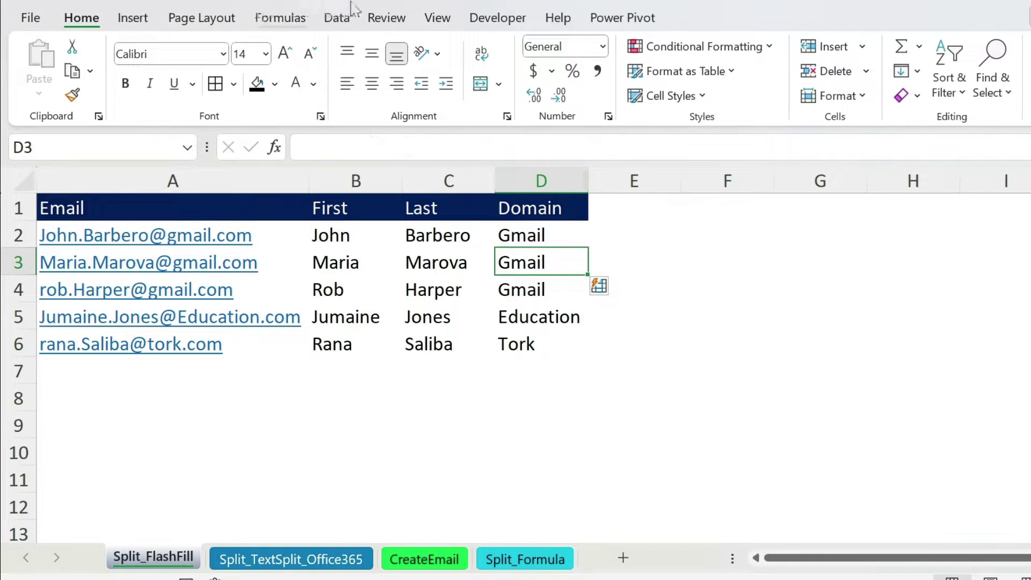
left_click(337, 18)
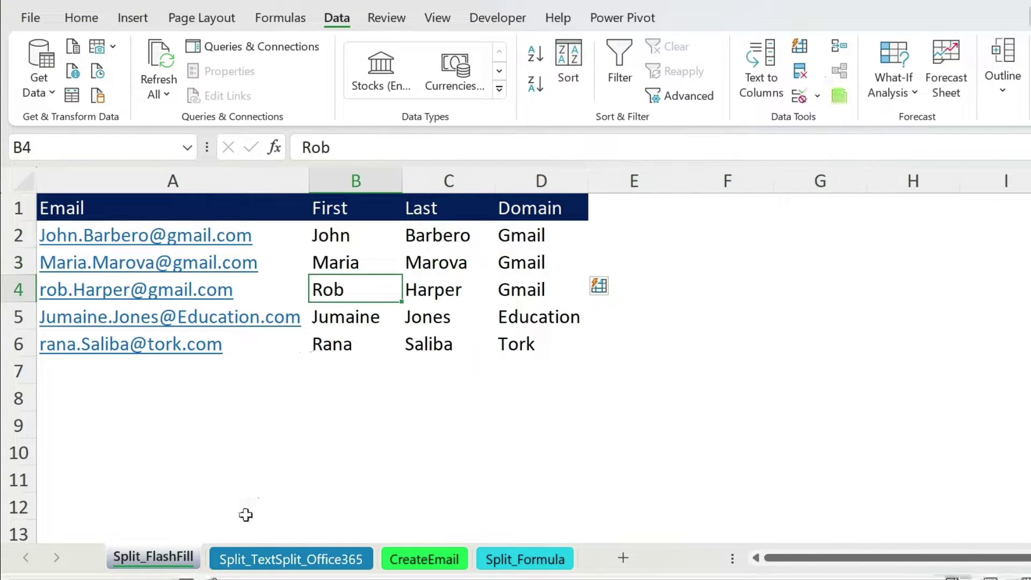
Glance at the Split_Formula sheet, then return to the Split_TextSplit_Office365 sheet.
left_click(263, 561)
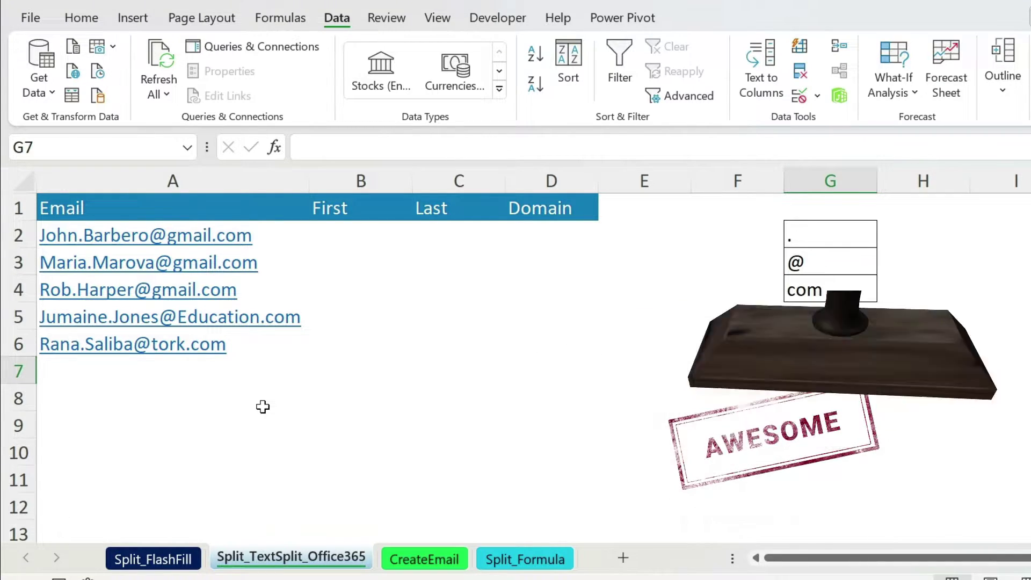
left_click(536, 564)
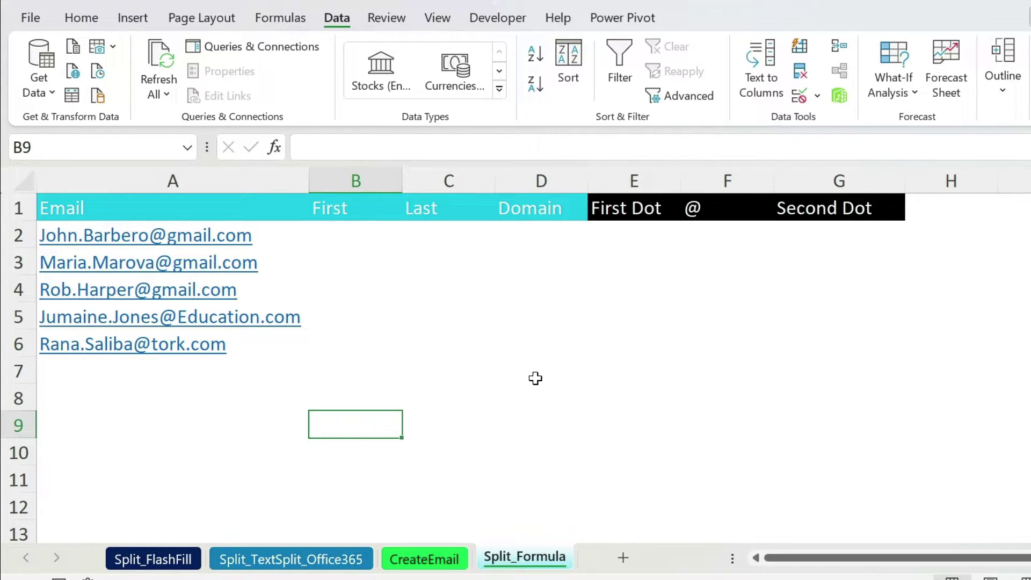
left_click(293, 562)
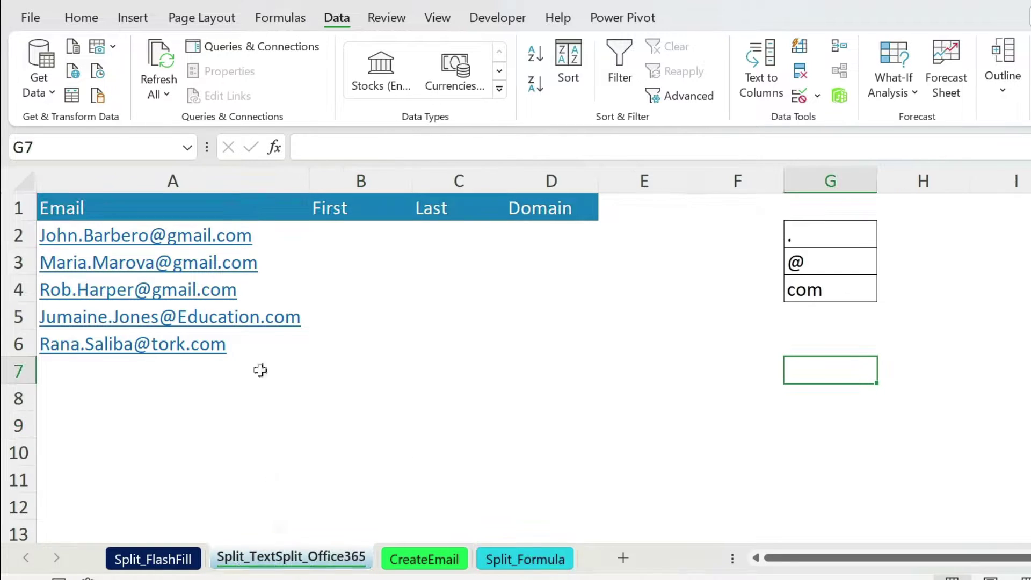
left_click(314, 241)
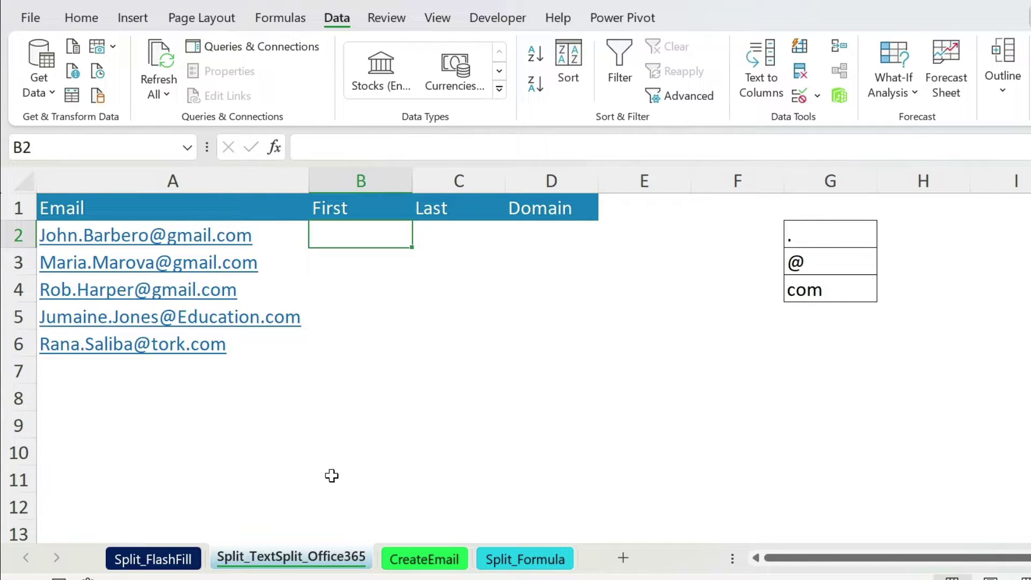
type("=texx")
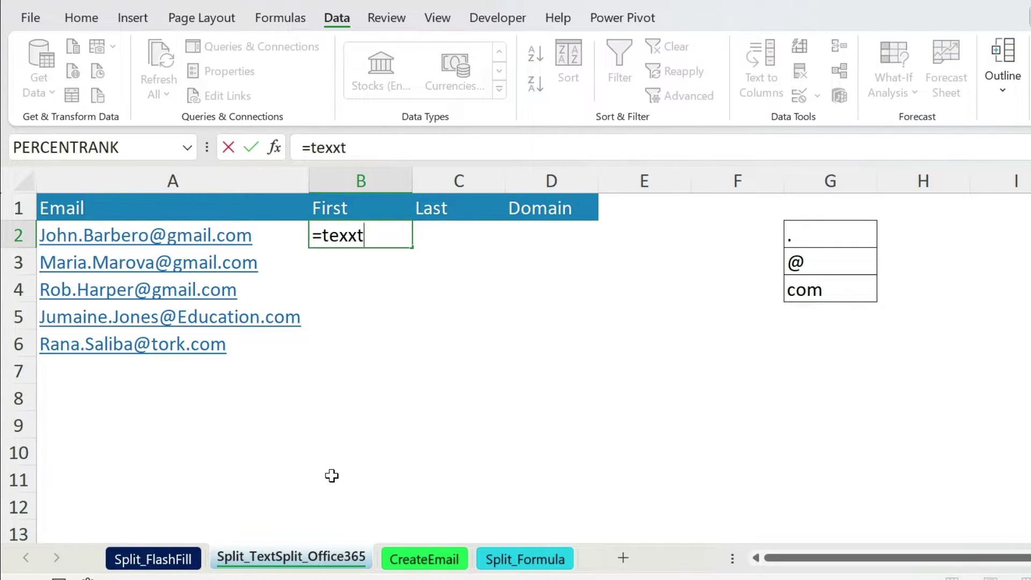
key("BackSpace")
type("tsplit")
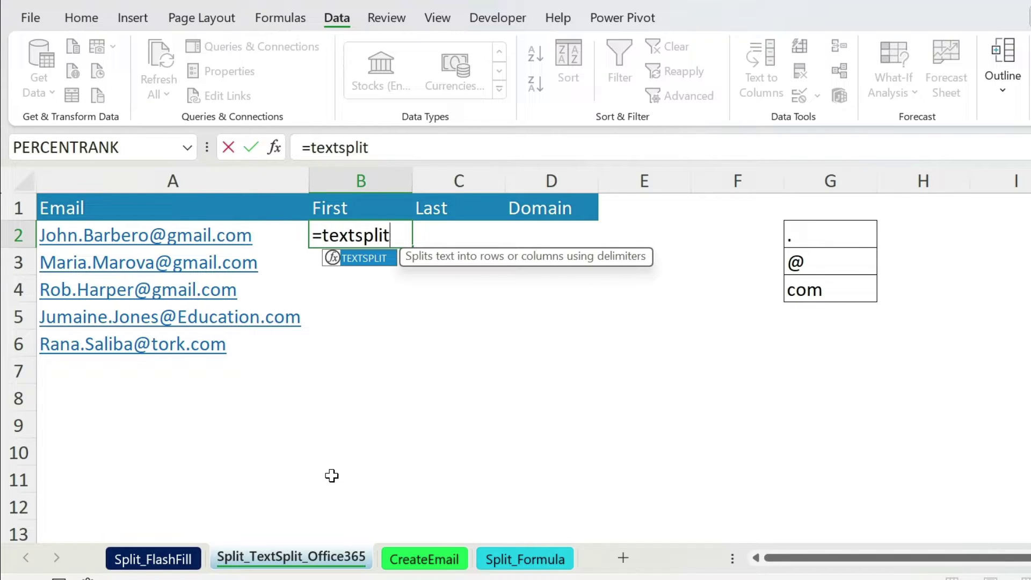
type("(")
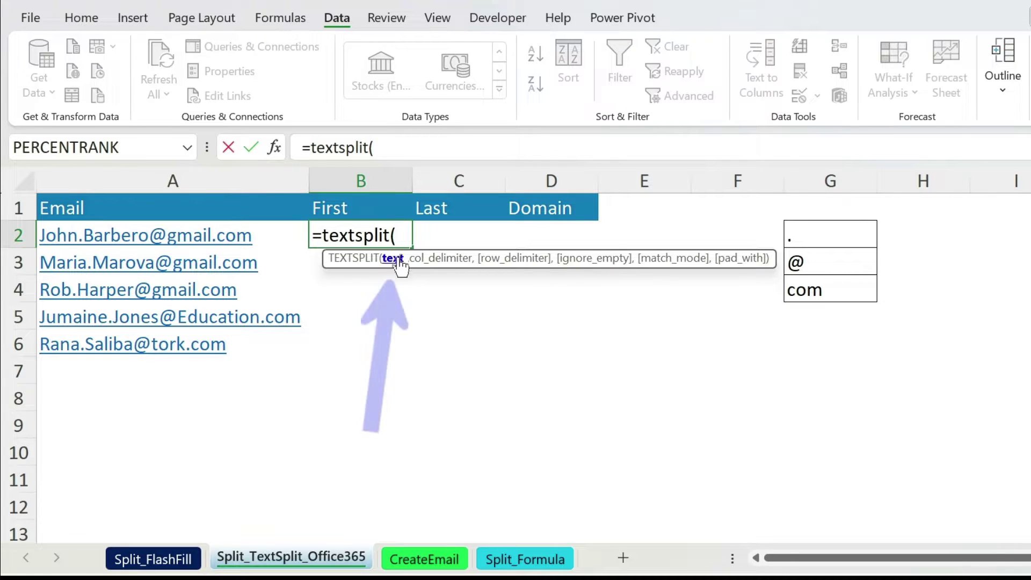
left_click(183, 240)
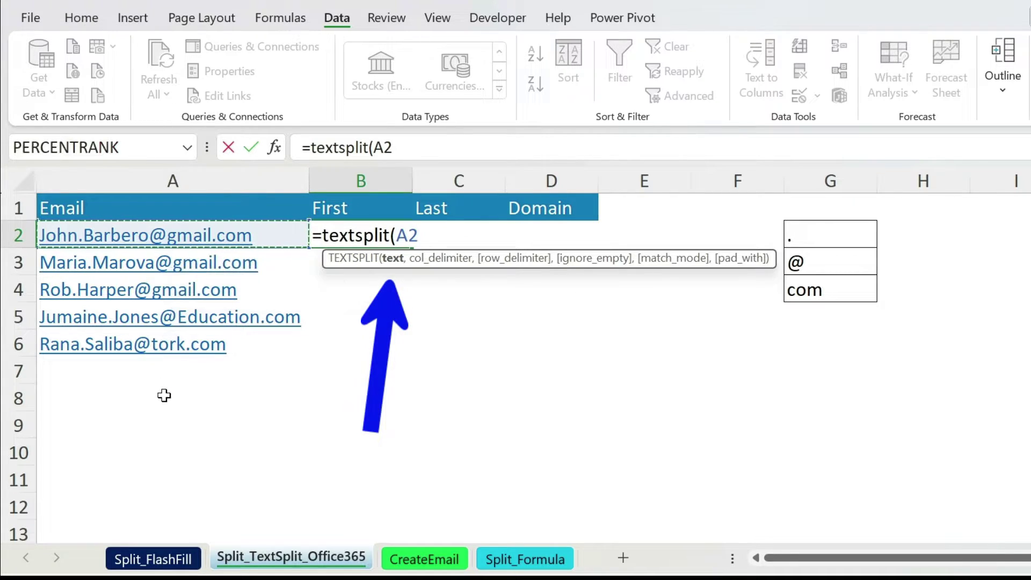
type(",")
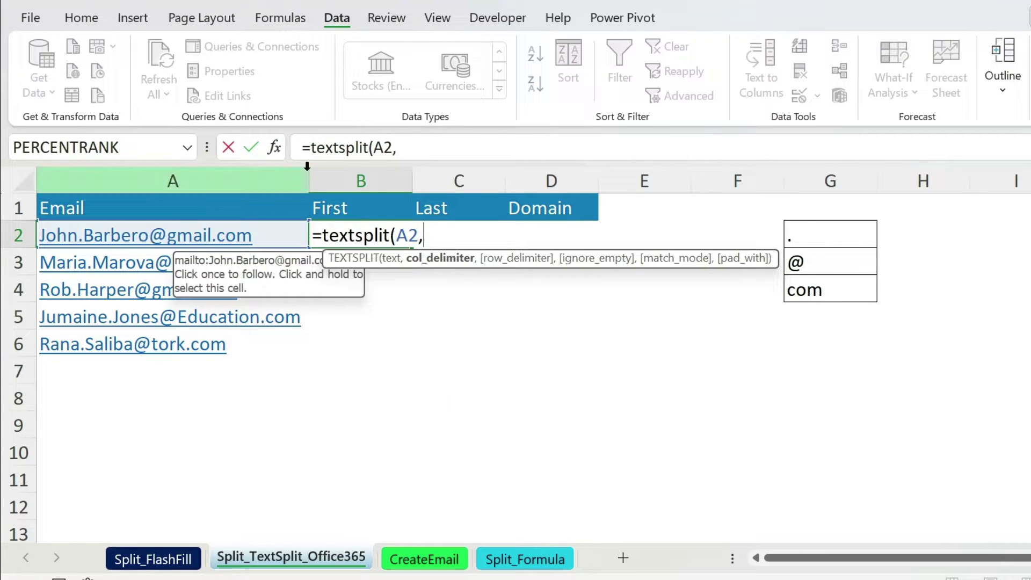
left_click(413, 148)
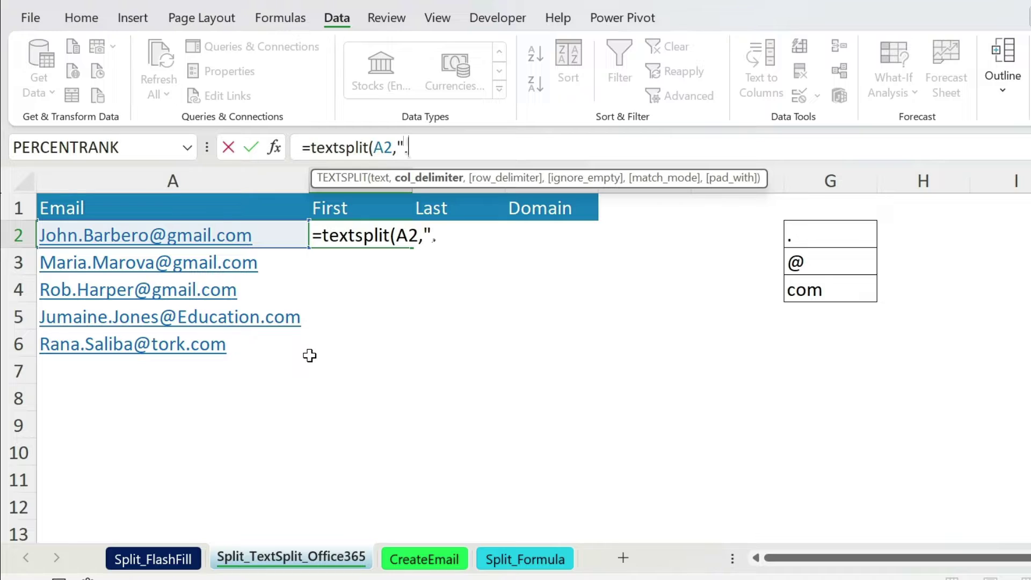
type(")")
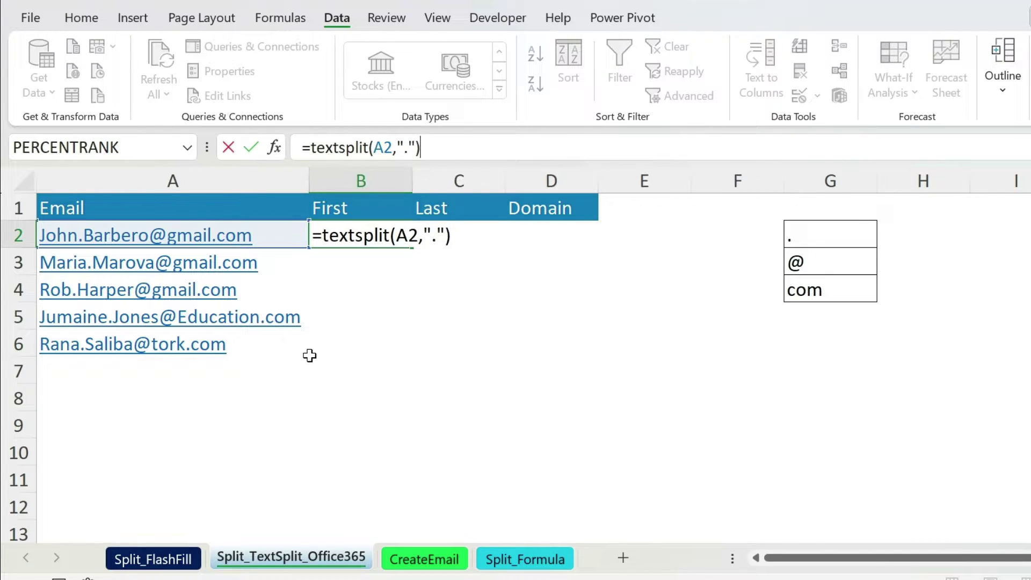
key("Return")
left_click(476, 232)
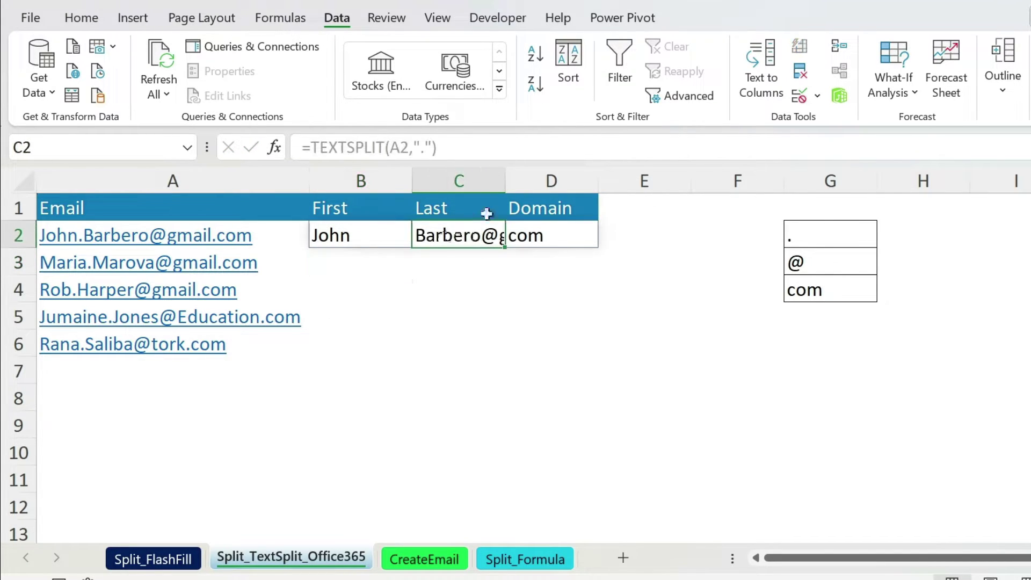
Widen column C and make B2's TEXTSPLIT split on both period and @.
left_click_drag(505, 178, 504, 185)
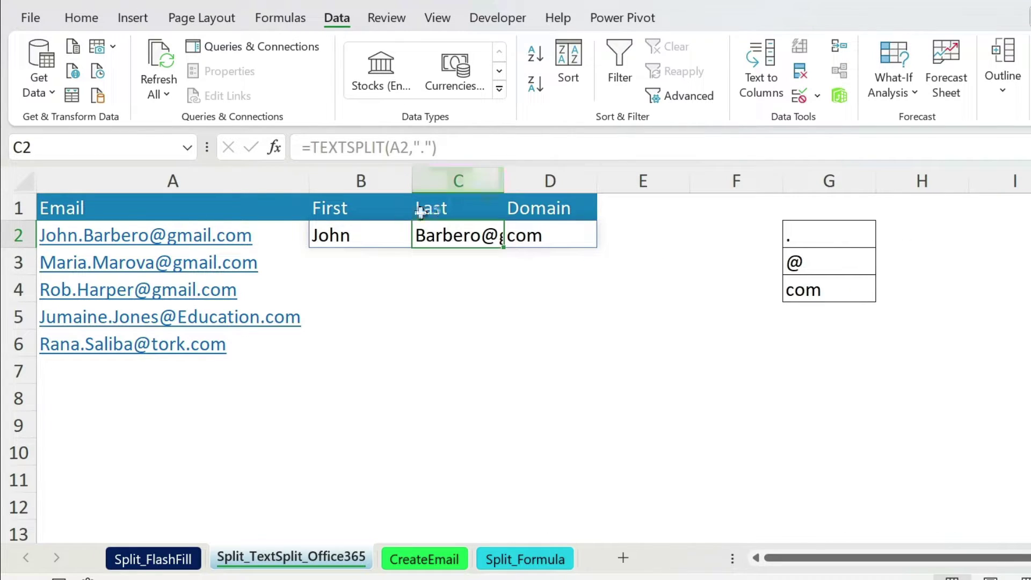
left_click(314, 232)
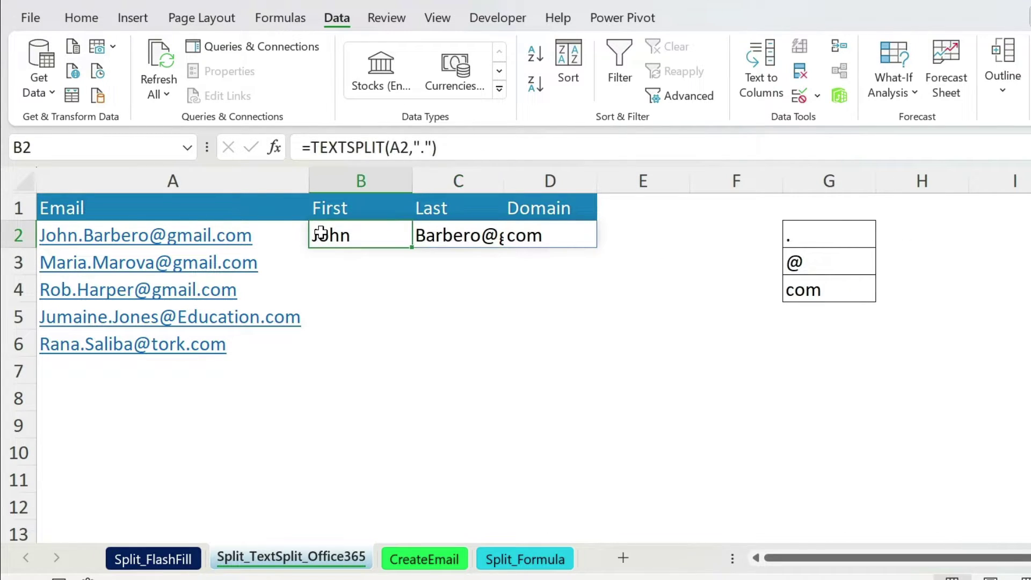
left_click(414, 149)
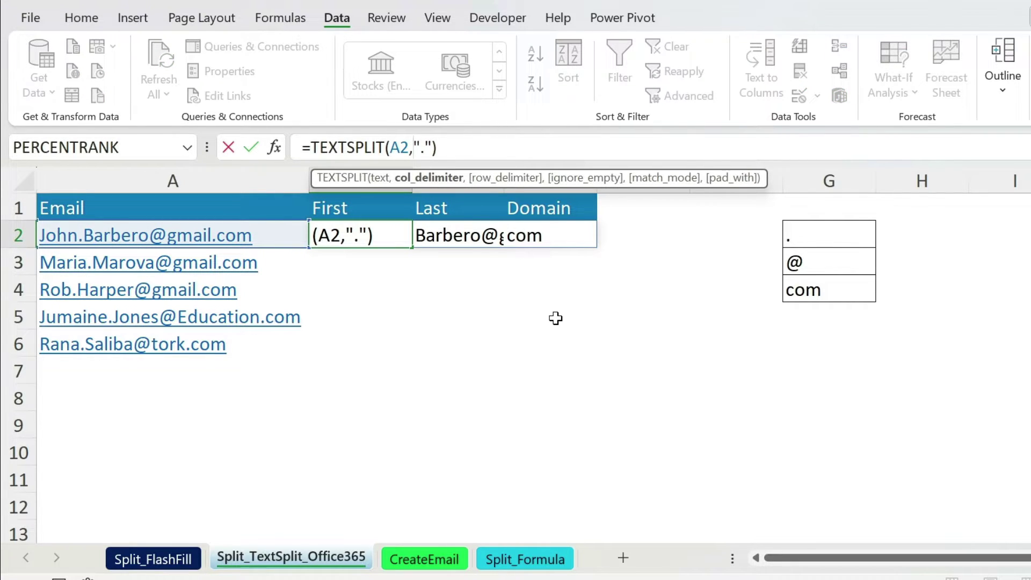
type("{")
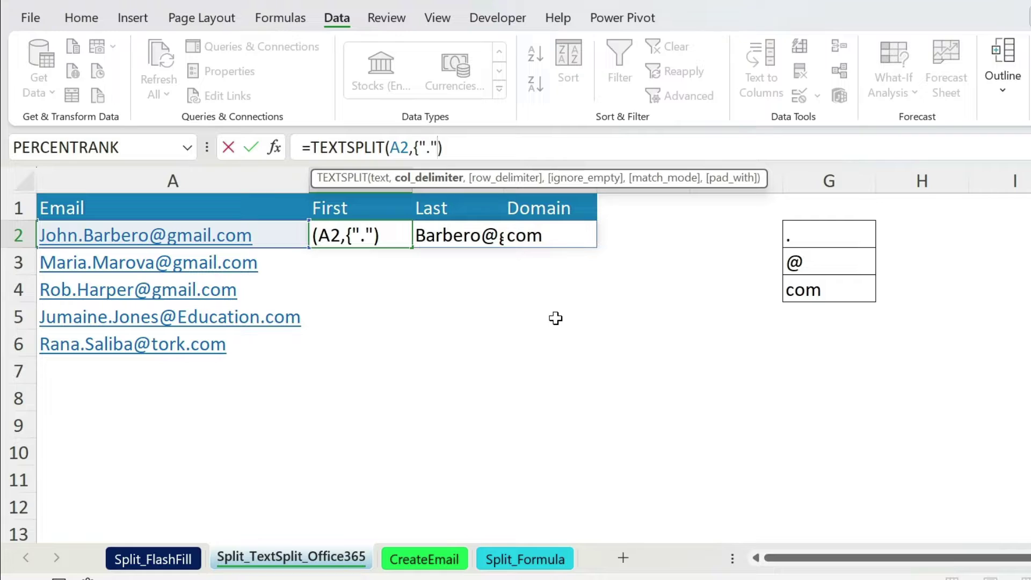
type("}")
type(",")
type("\"@\"")
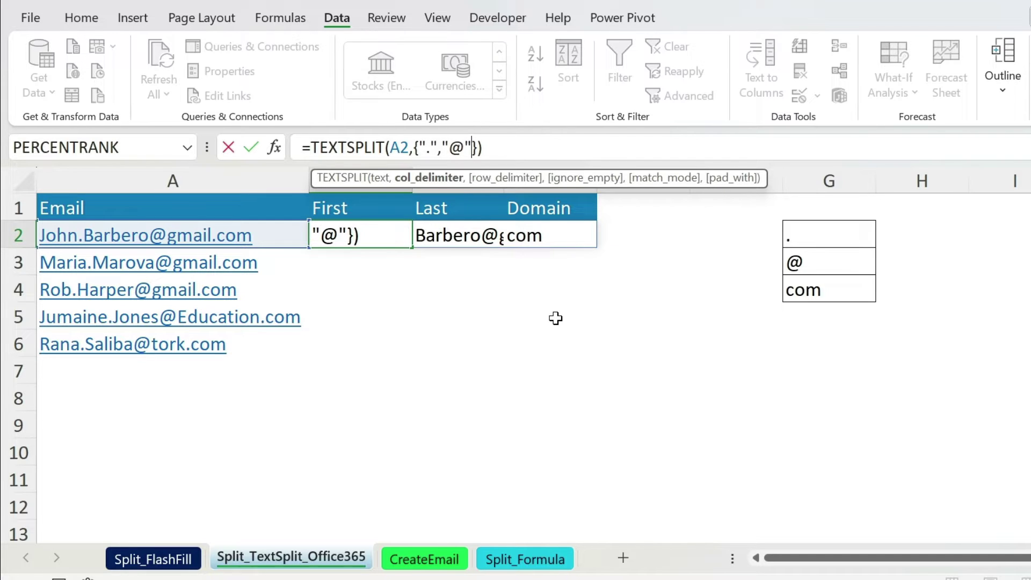
key("Return")
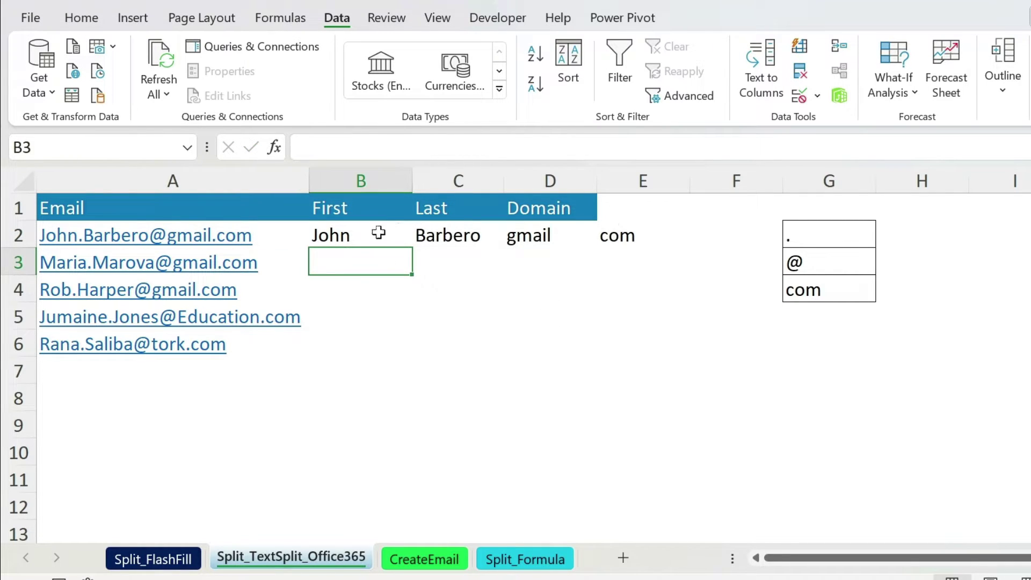
Add com as a delimiter and TRUE to ignore empty pieces in B2's TEXTSPLIT.
left_click(389, 231)
left_click(474, 147)
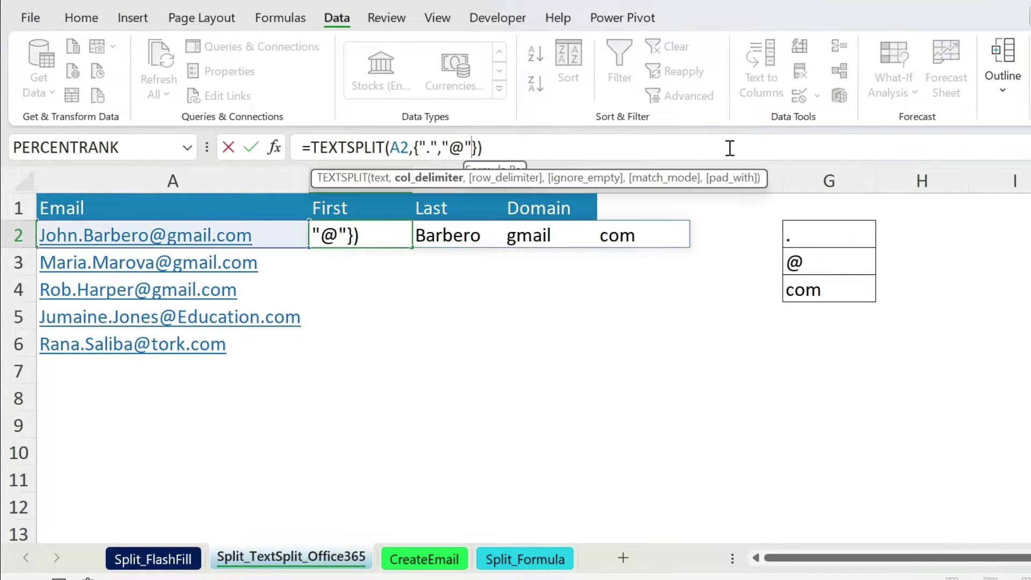
type(",")
type("\"com\"")
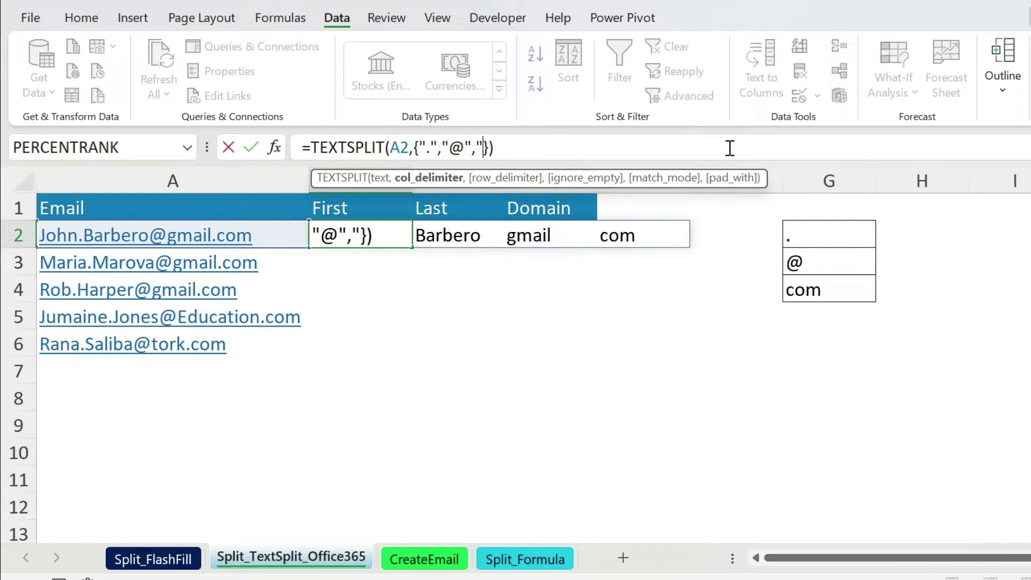
key("Return")
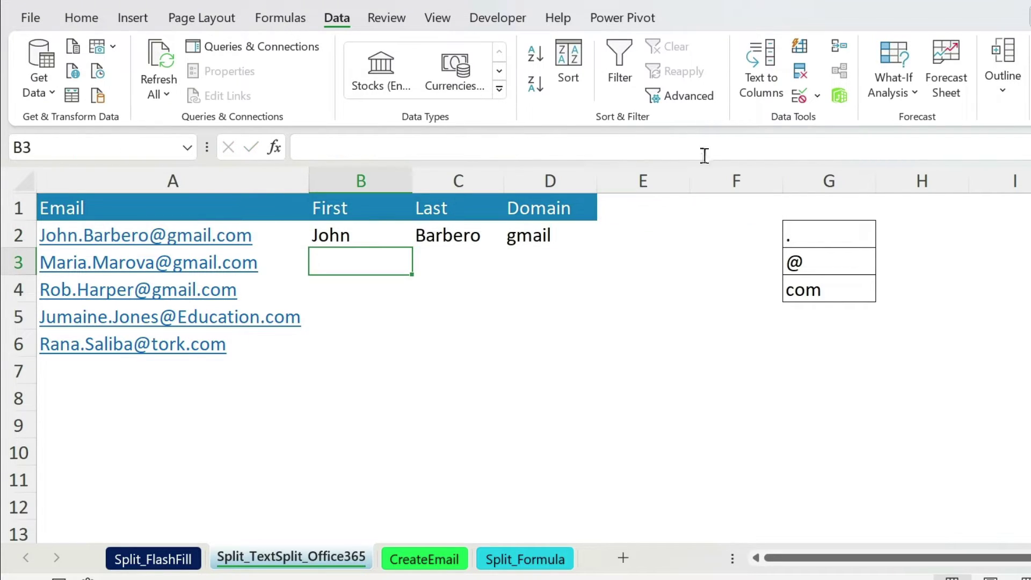
left_click(376, 239)
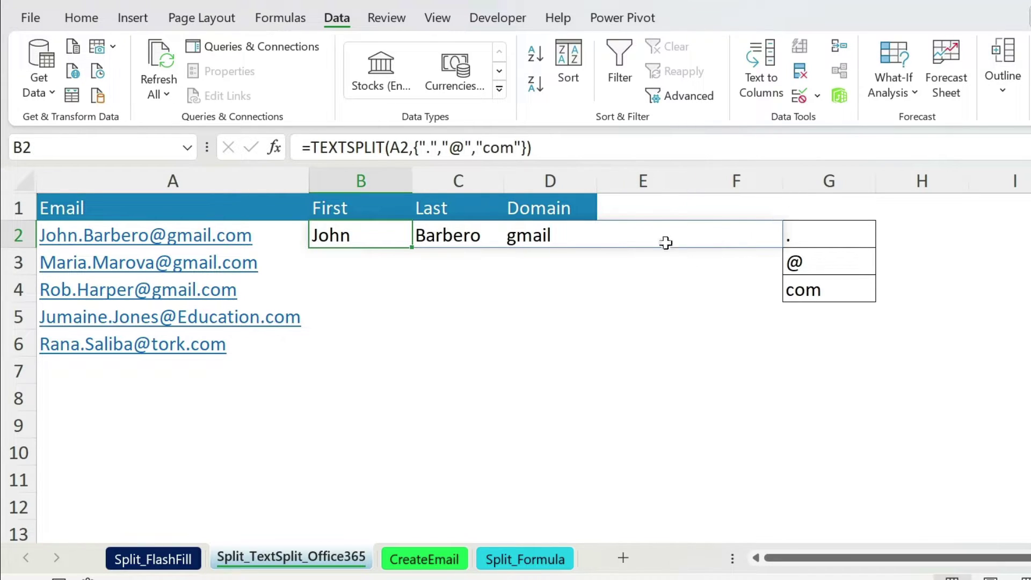
left_click(525, 147)
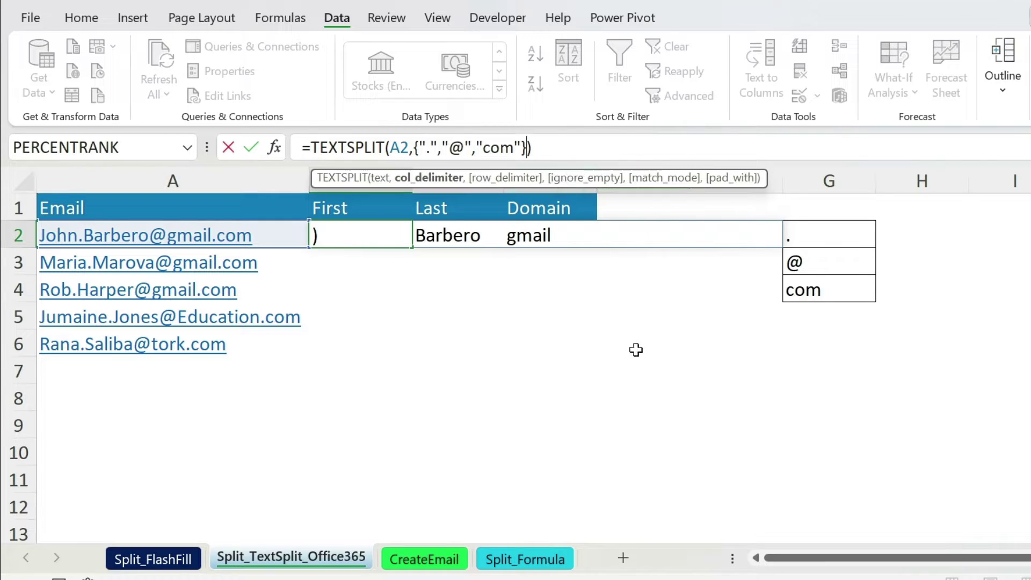
type(",")
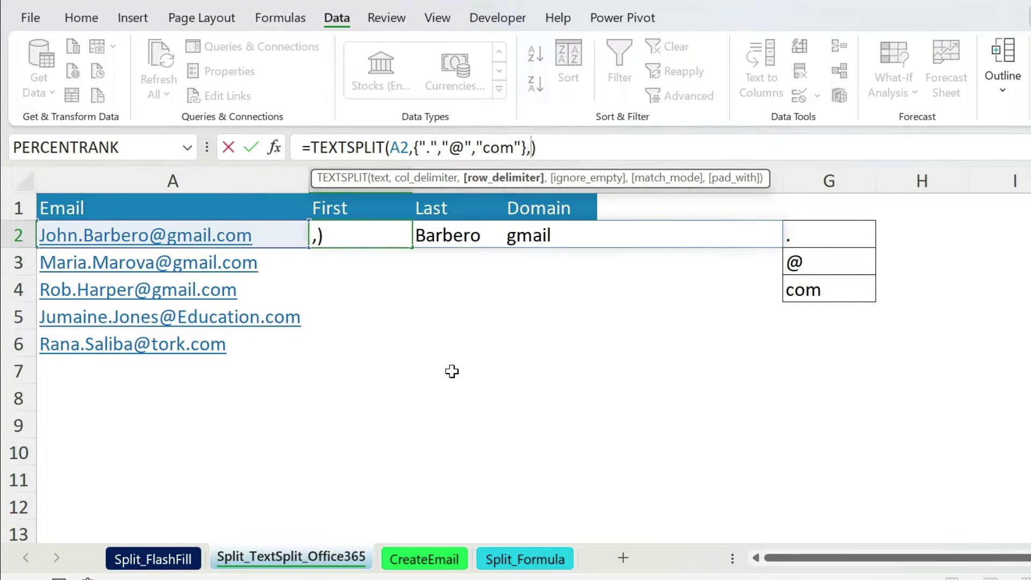
type(",")
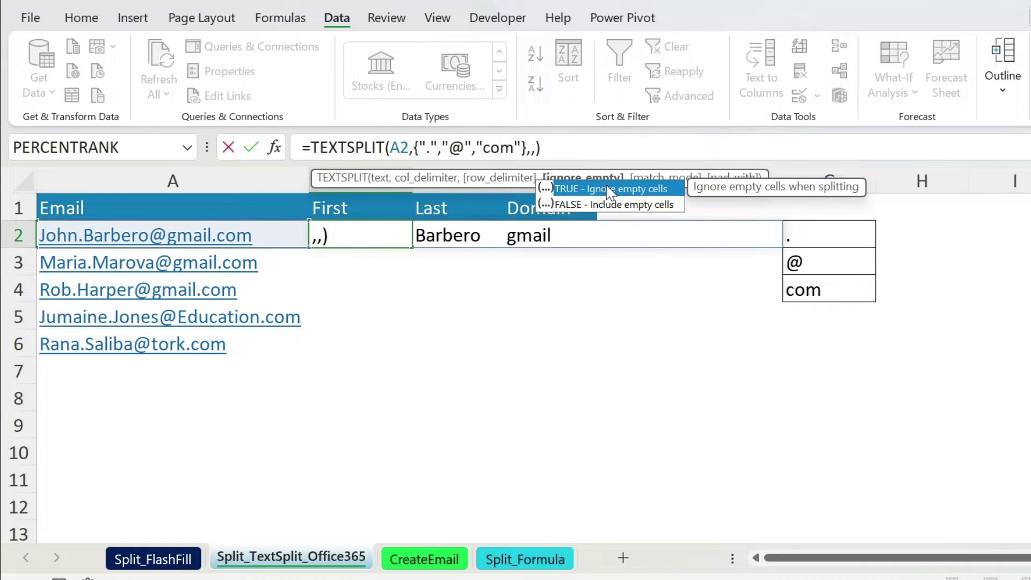
double_click(610, 189)
key("Return")
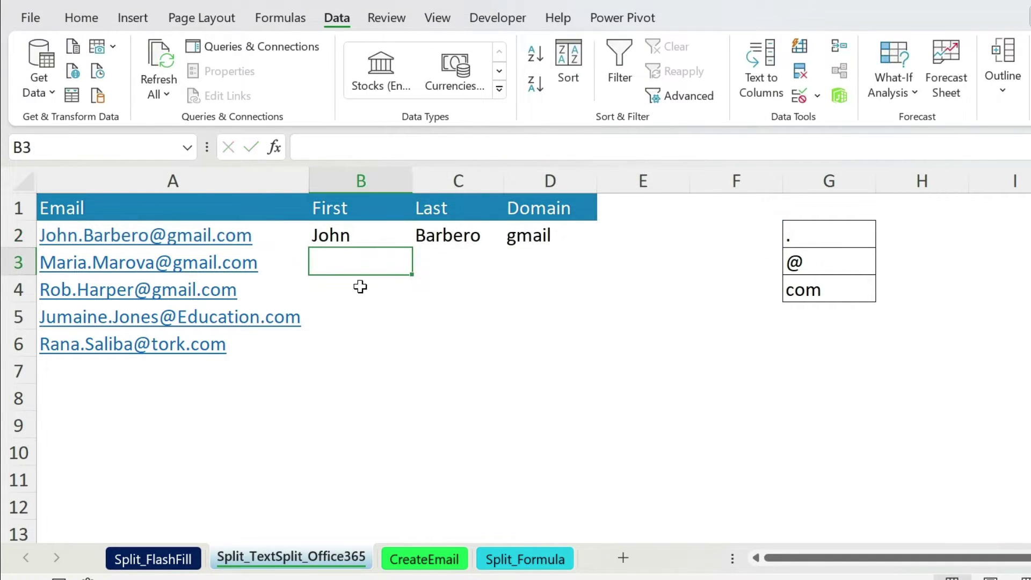
Copy the formula down to B6 and point B3's delimiters at range G2:G4.
left_click(361, 236)
left_click_drag(413, 248, 400, 352)
left_click(364, 261)
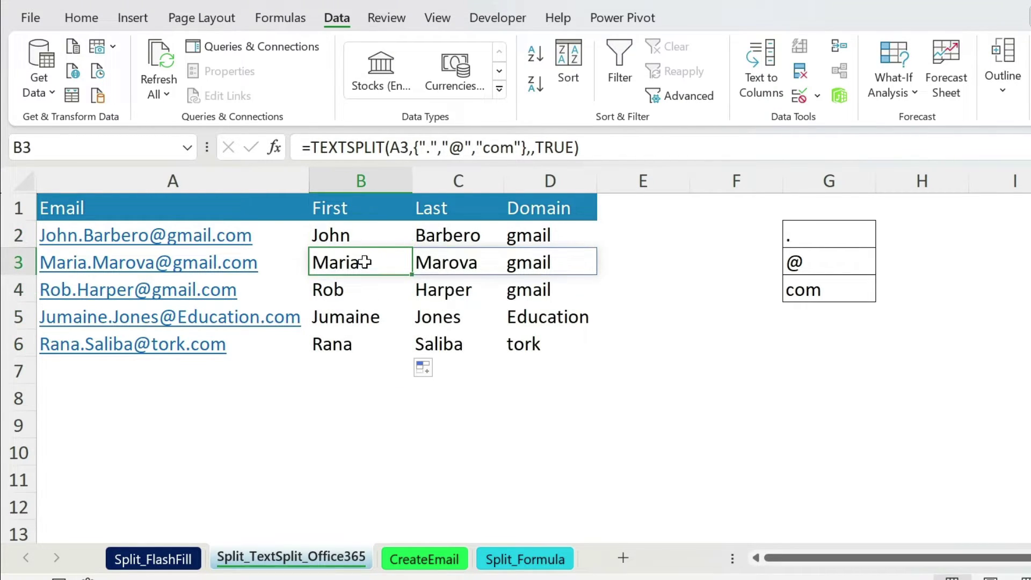
left_click(413, 149)
left_click_drag(414, 148, 527, 148)
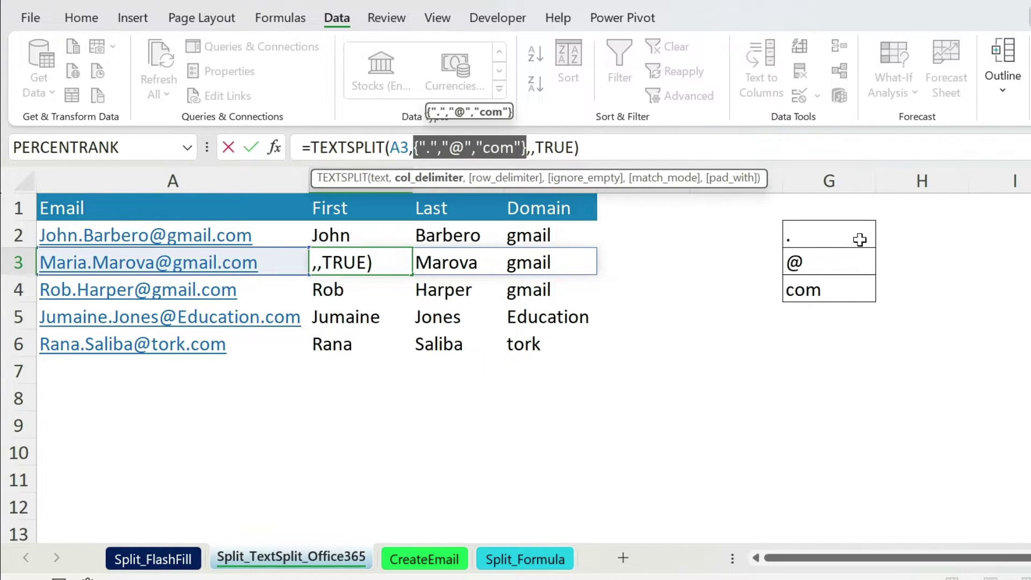
key("BackSpace")
left_click(835, 228)
left_click_drag(834, 228, 836, 290)
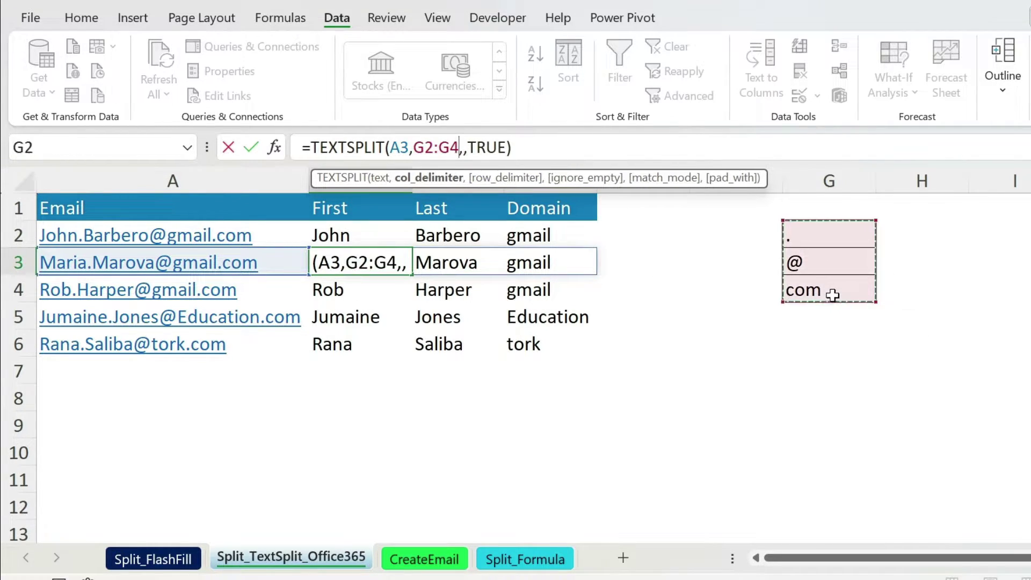
key("Return")
left_click(326, 263)
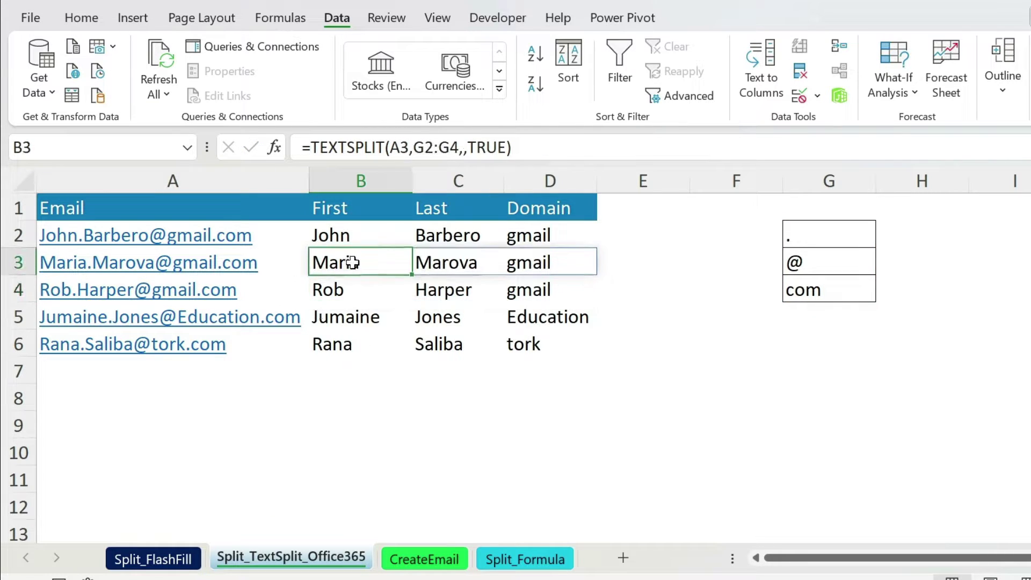
left_click(424, 559)
left_click(259, 242)
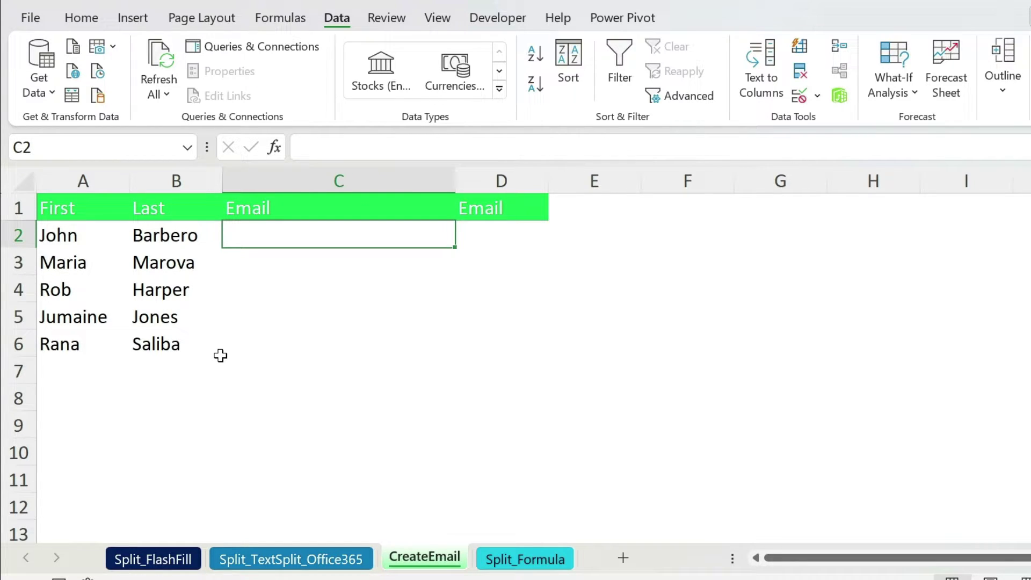
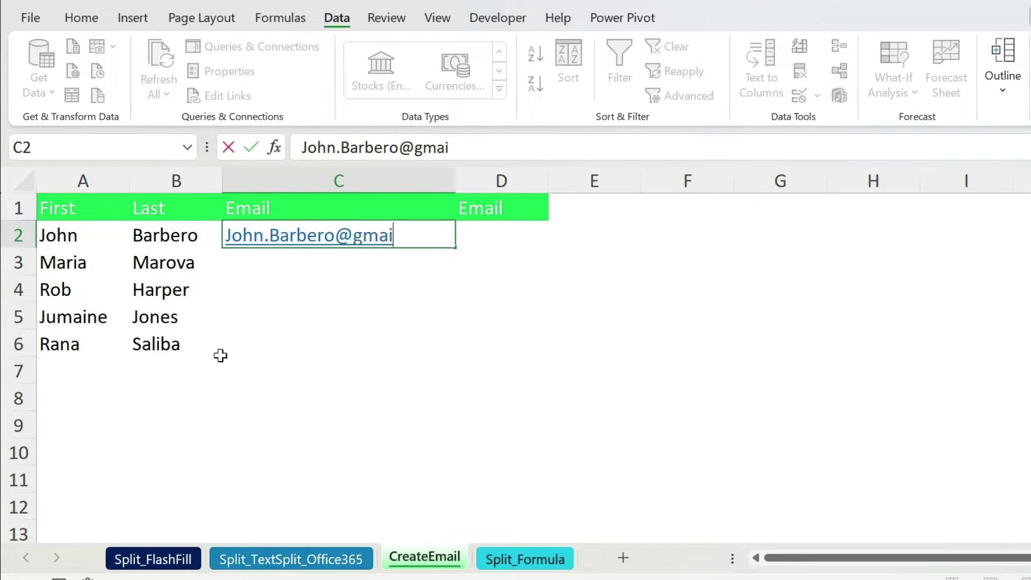
key("Return")
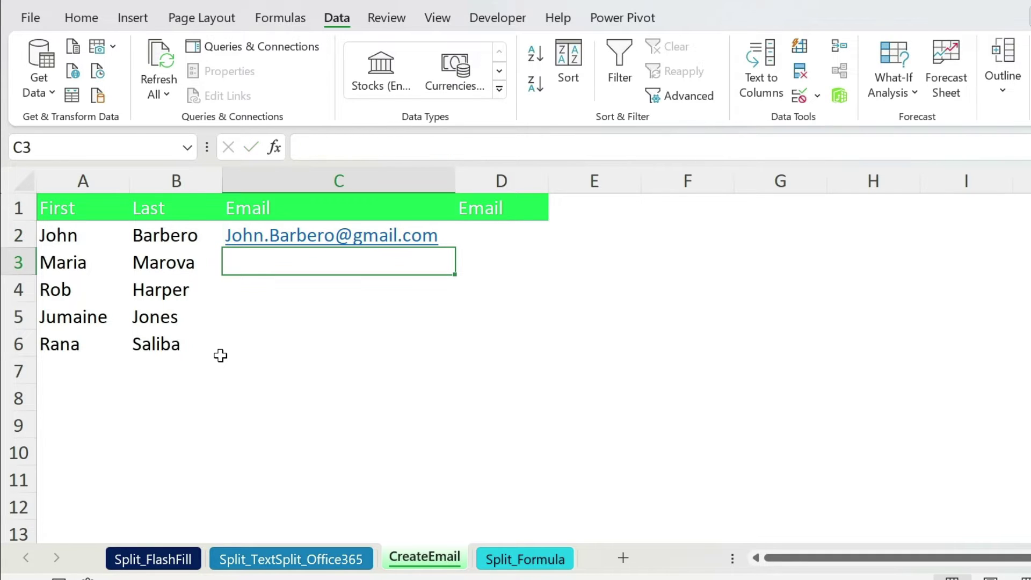
key("ctrl+e")
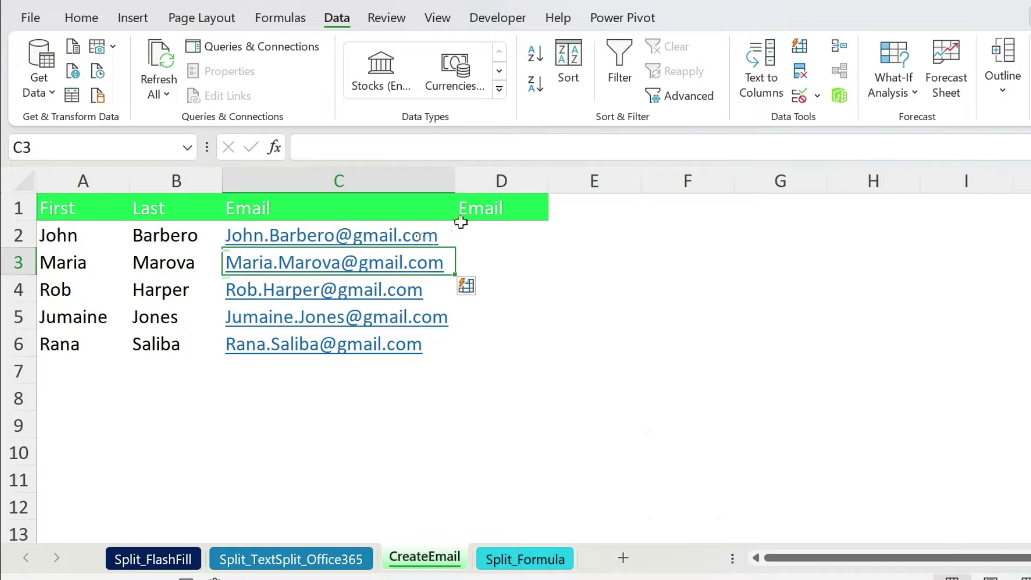
left_click(481, 227)
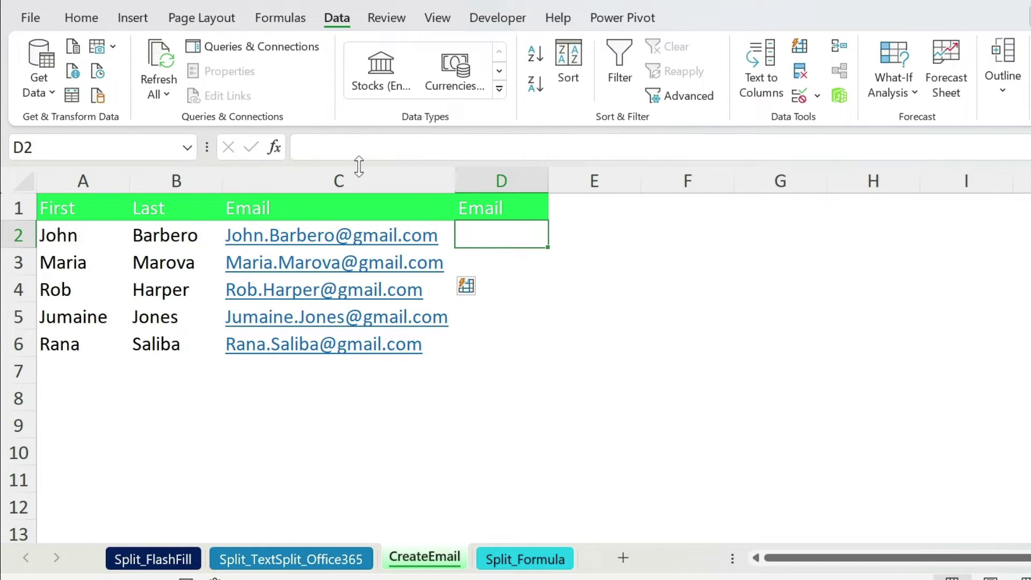
left_click(325, 151)
type("=")
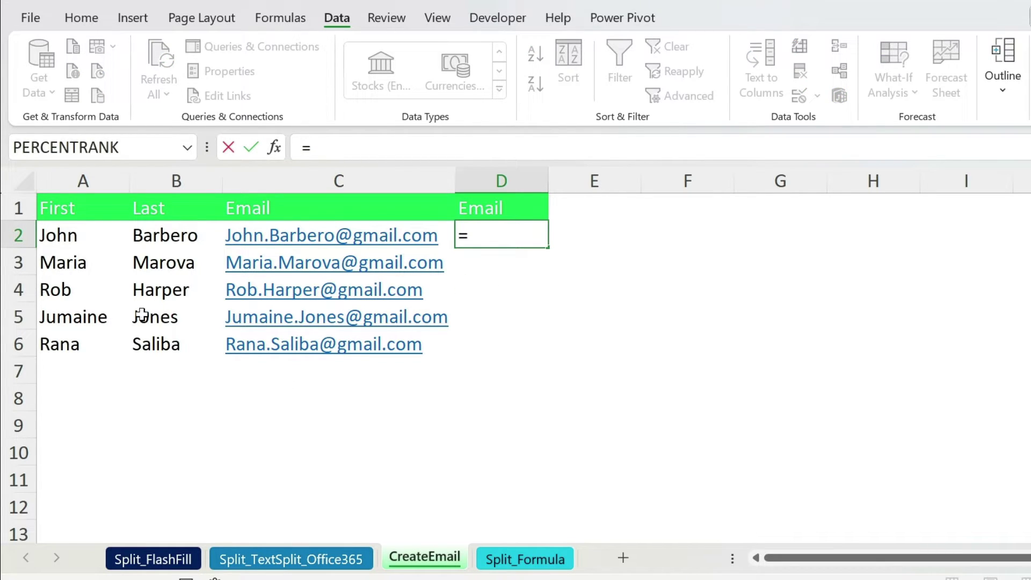
left_click(69, 245)
type("&\".")
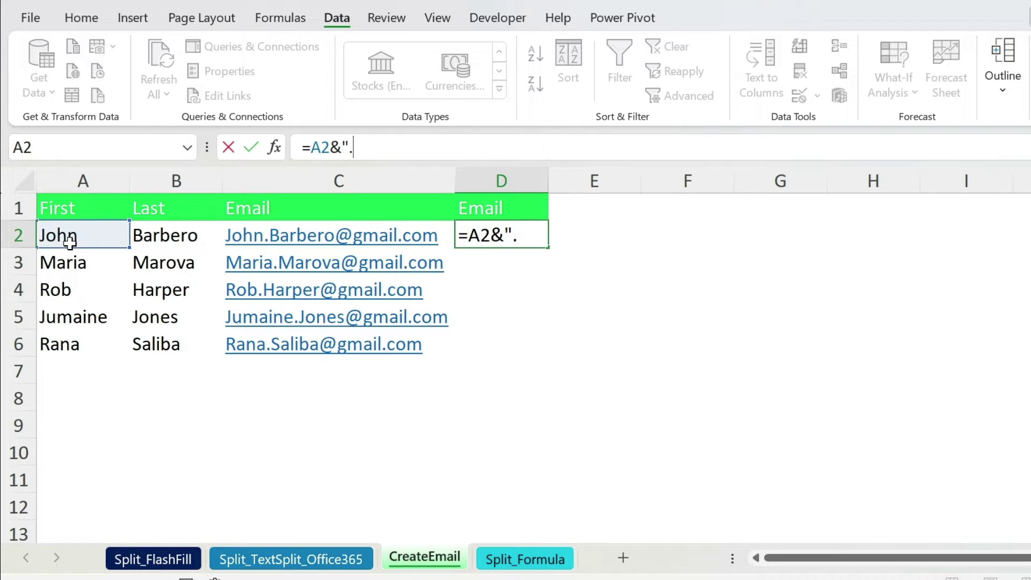
type("\"&")
left_click(147, 235)
type("&")
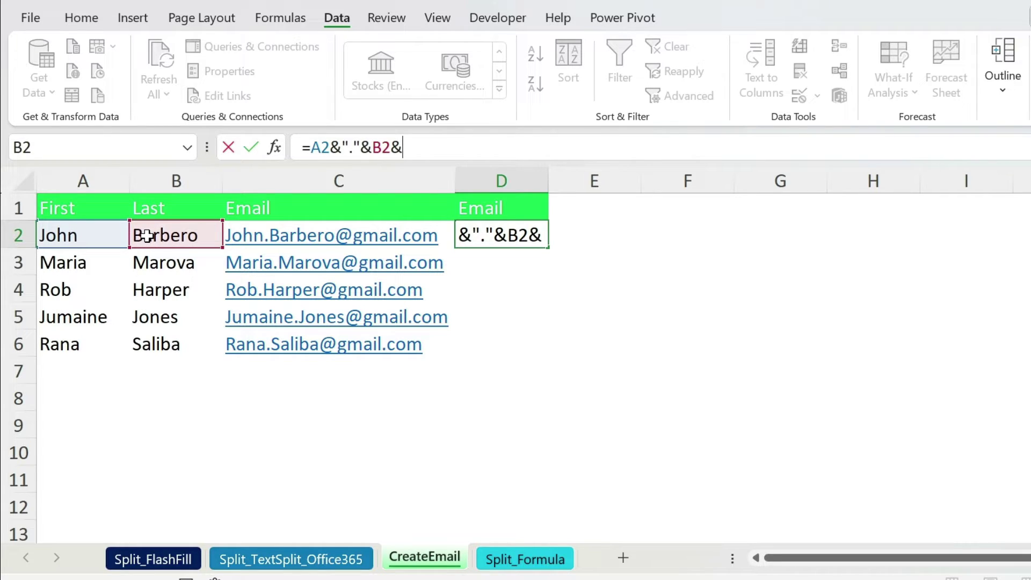
type("\"@gmail.com\"")
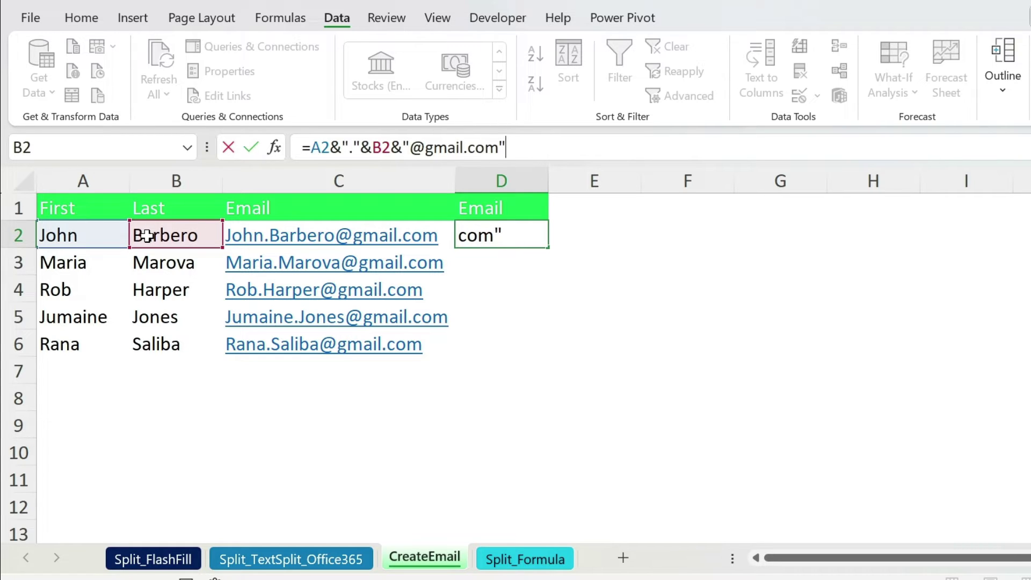
key("Return")
left_click(496, 239)
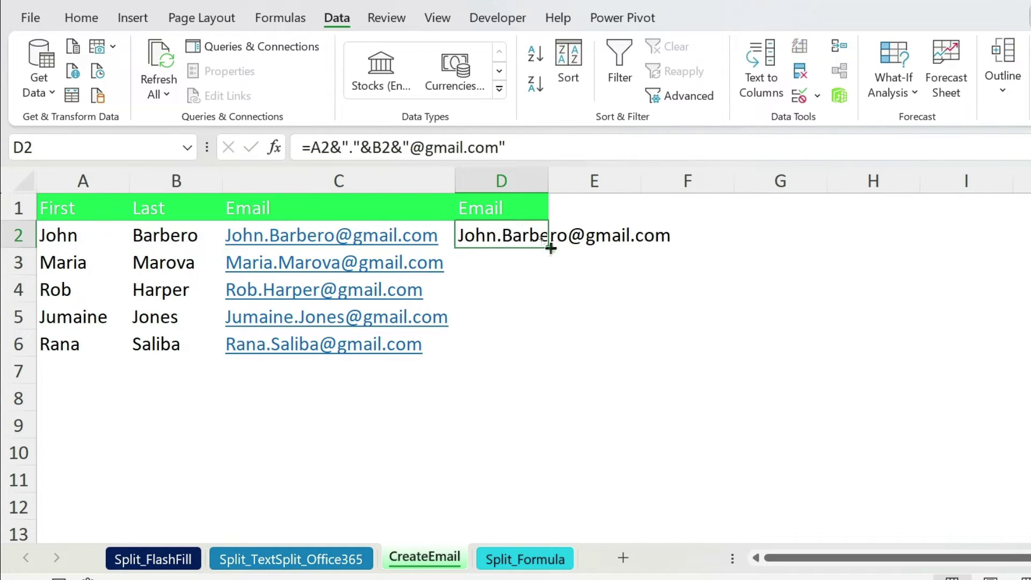
double_click(553, 248)
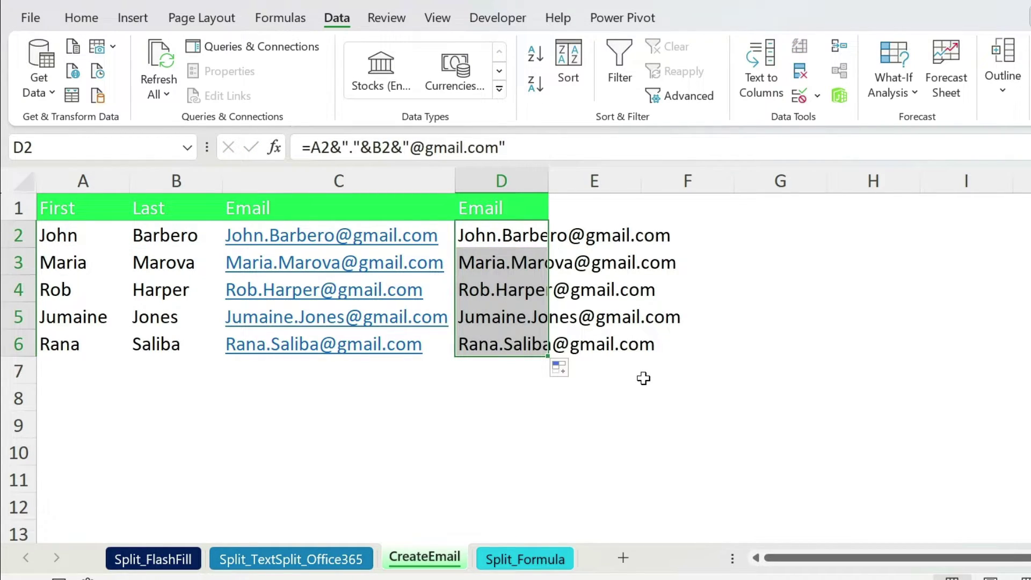
left_click(515, 559)
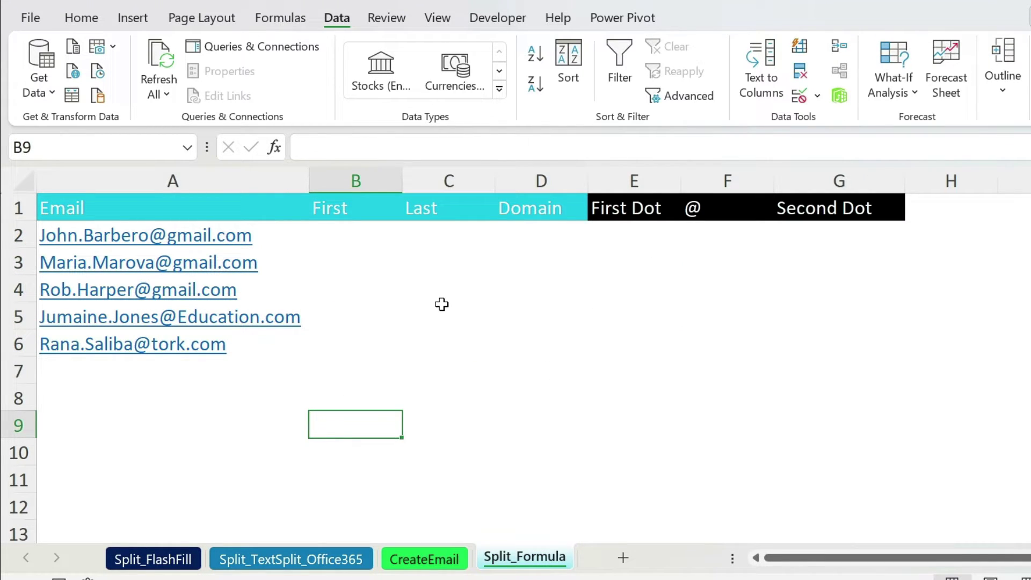
Fill B2:B6 with =LEFT(A2,4) and begin a FIND formula for the dot in E2.
left_click(330, 245)
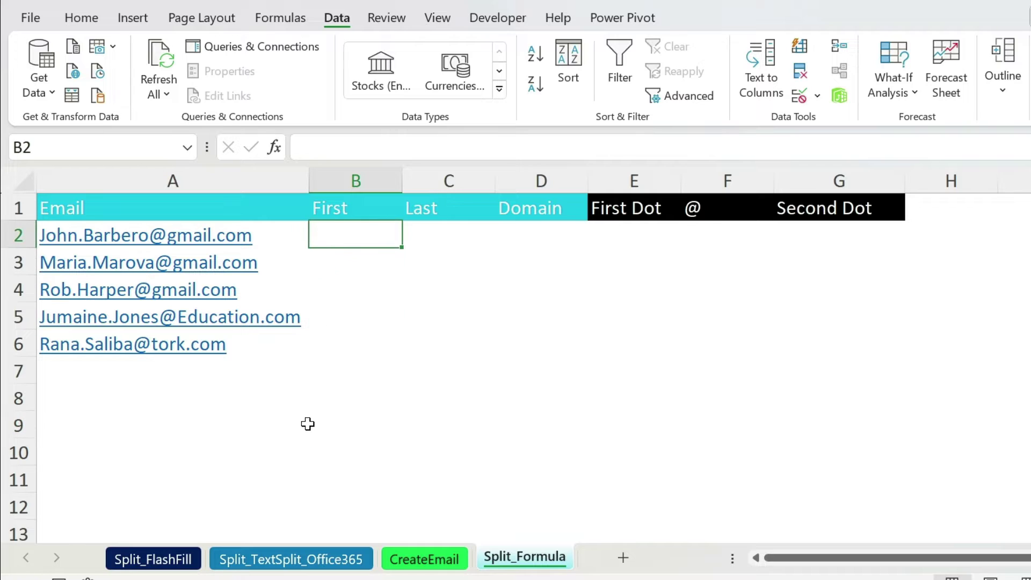
type("=left(")
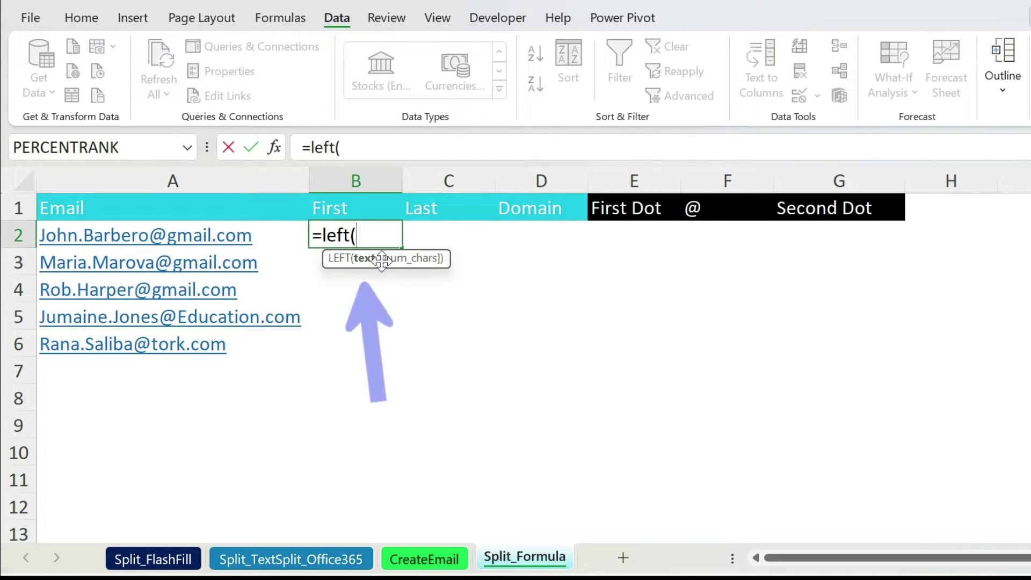
left_click(225, 242)
type(",")
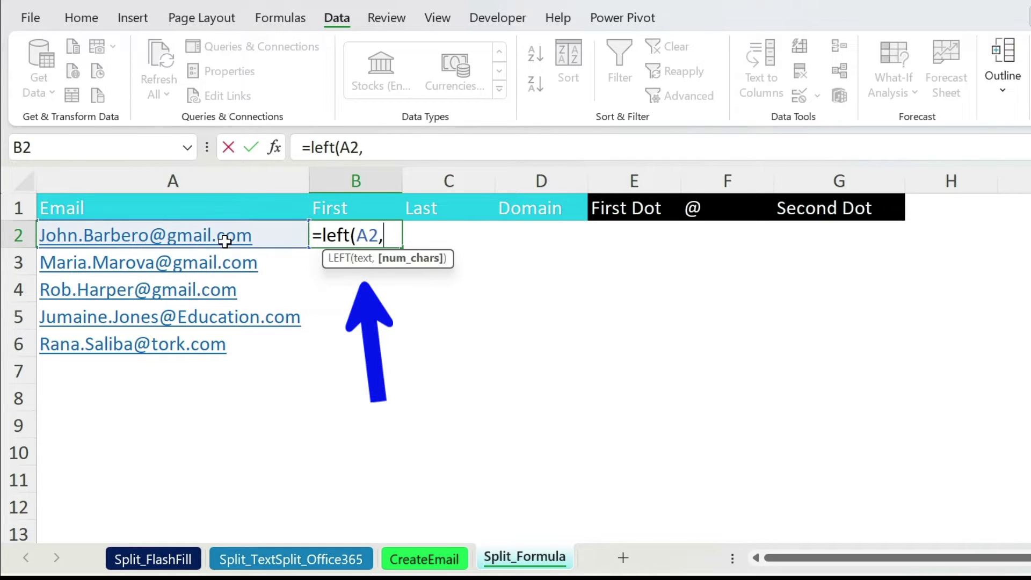
type("4)")
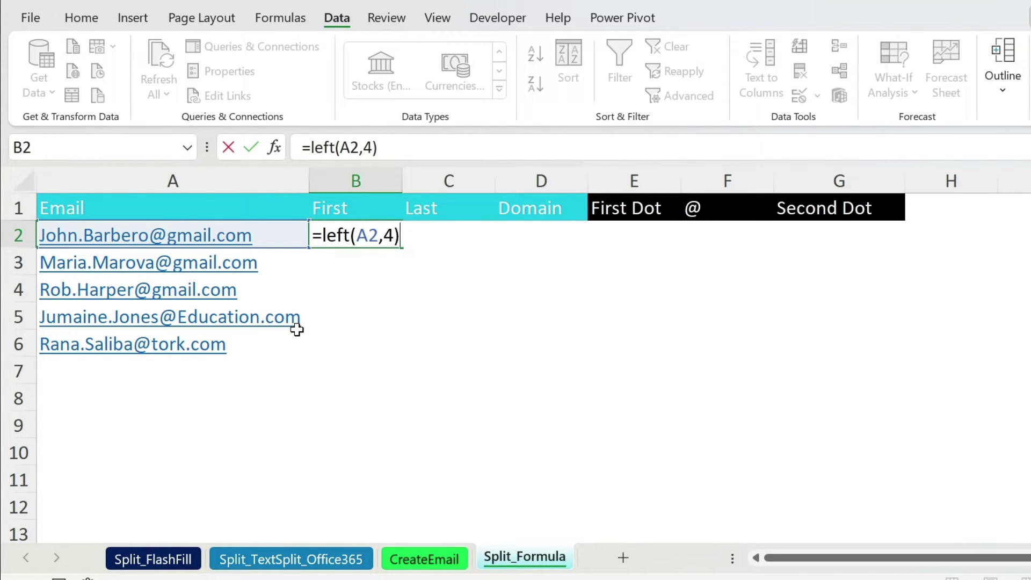
key("Return")
left_click(350, 235)
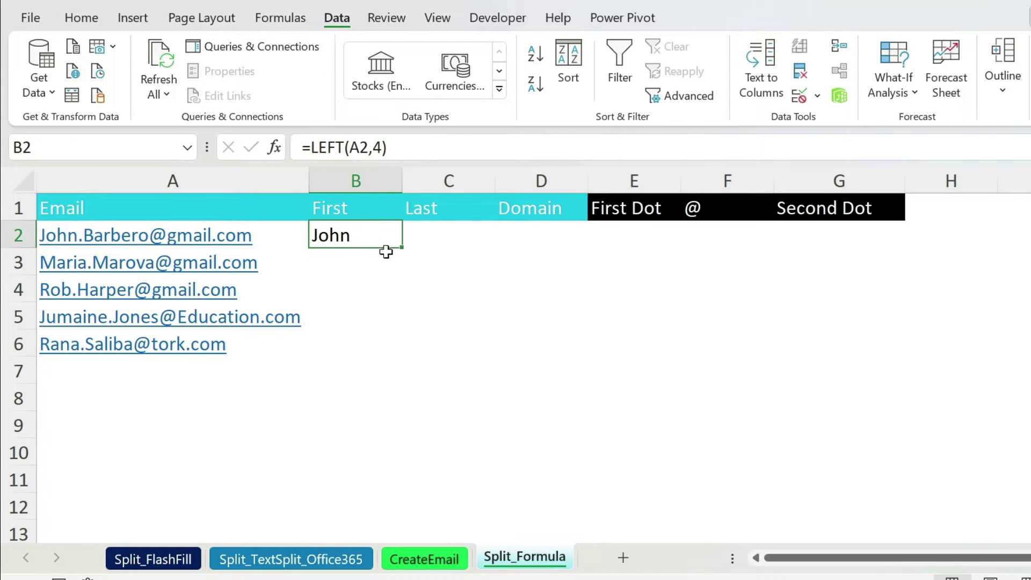
double_click(403, 250)
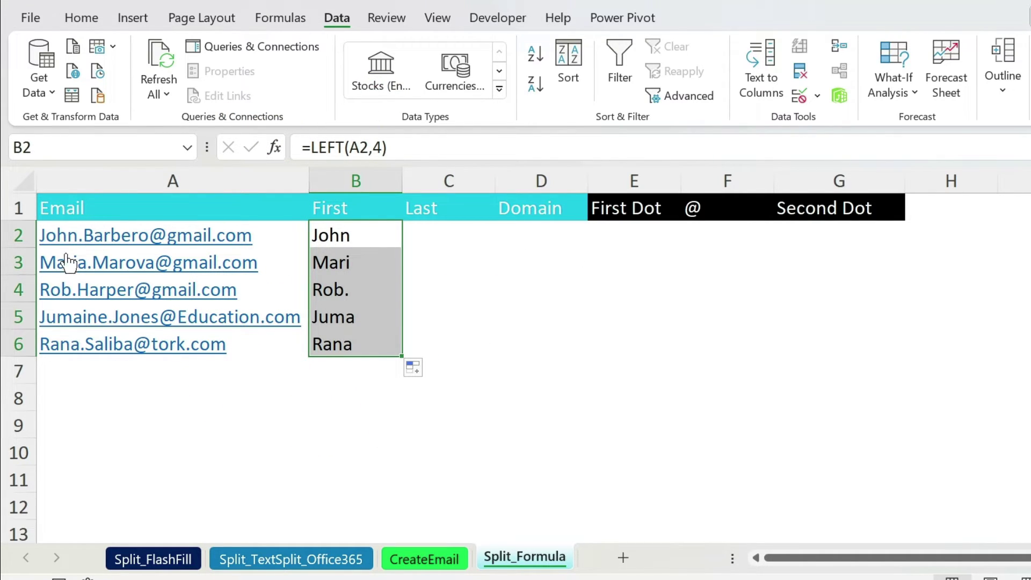
double_click(650, 235)
type("=find(")
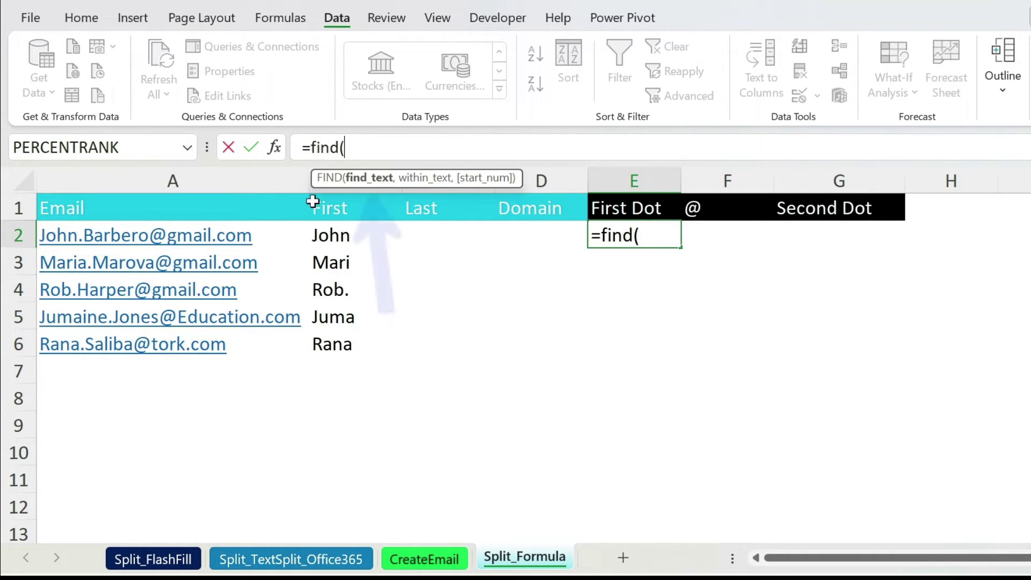
type("\".\",")
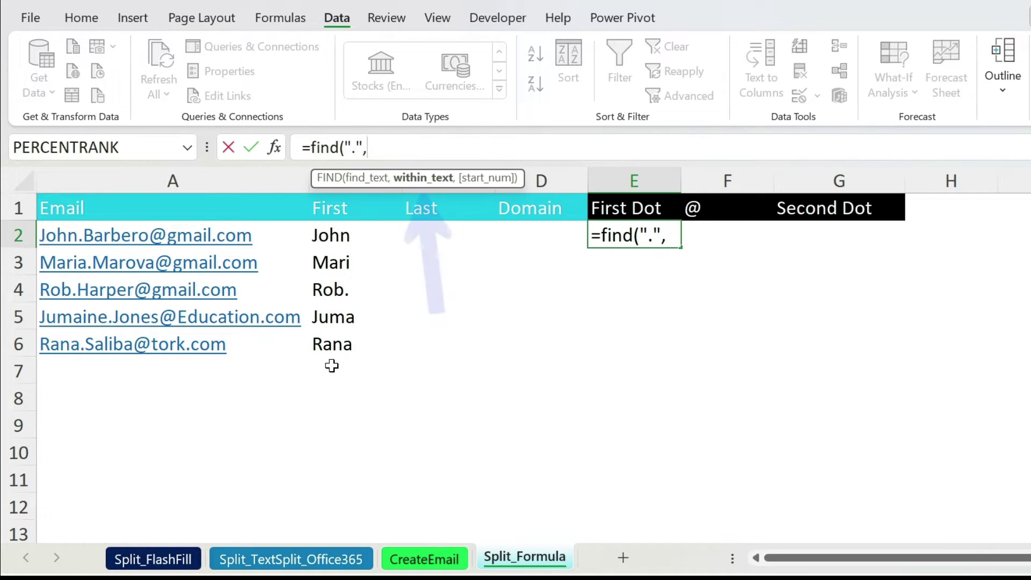
Complete =FIND(".",A2,1) in E2 and copy it down to E6, giving 5, 6, 4, 8, 5.
left_click(154, 231)
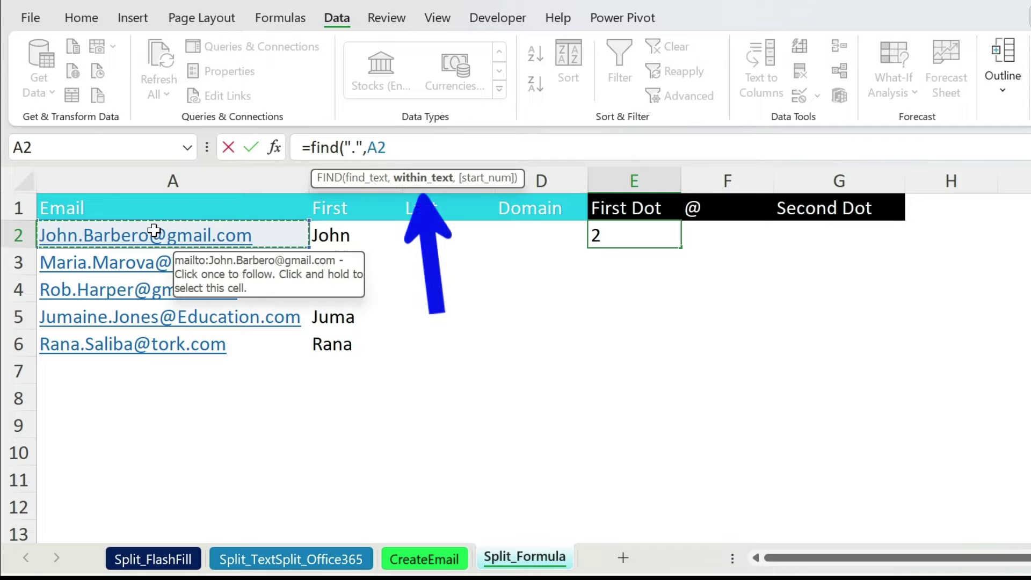
type(",")
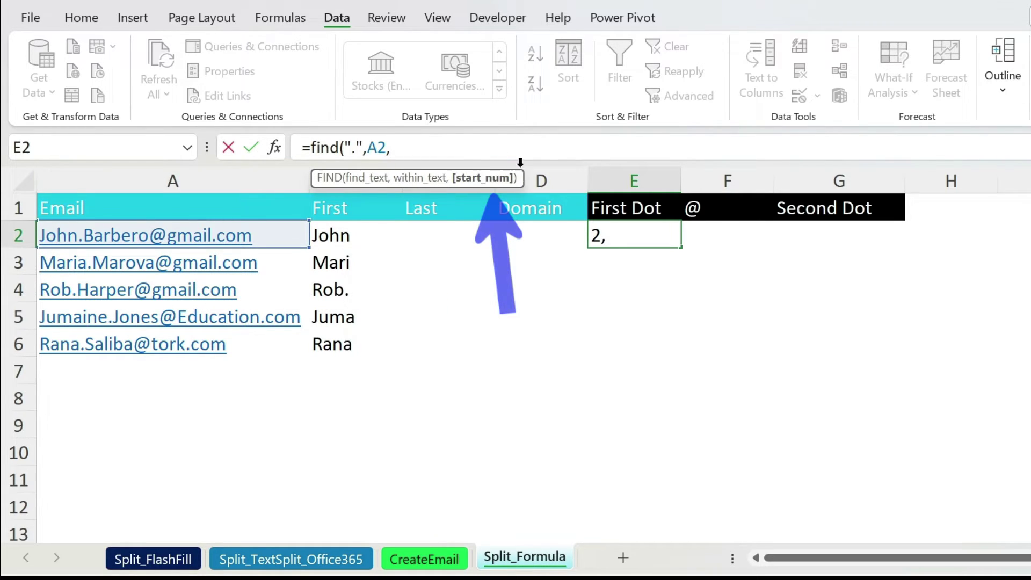
type("1)")
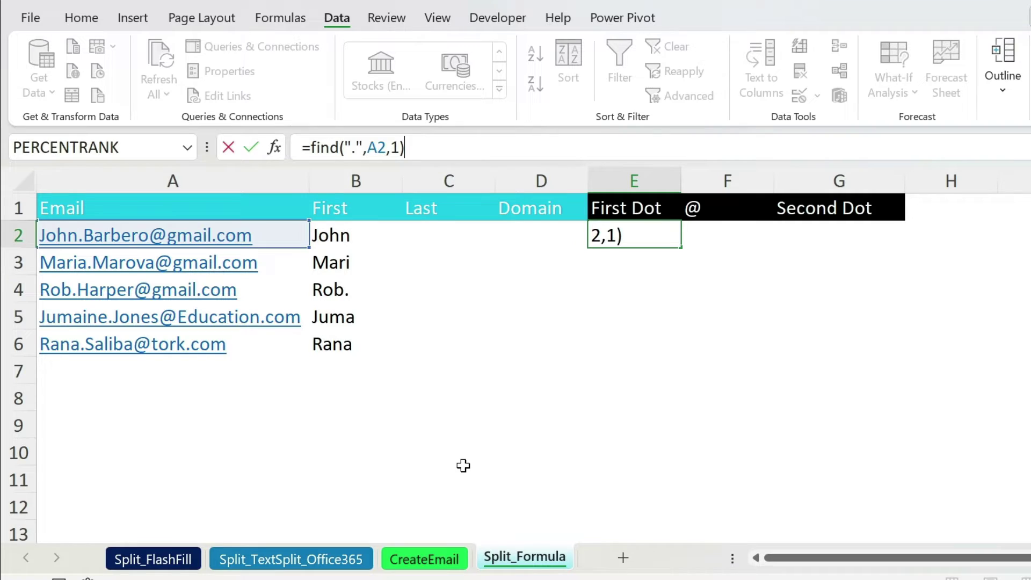
key("Return")
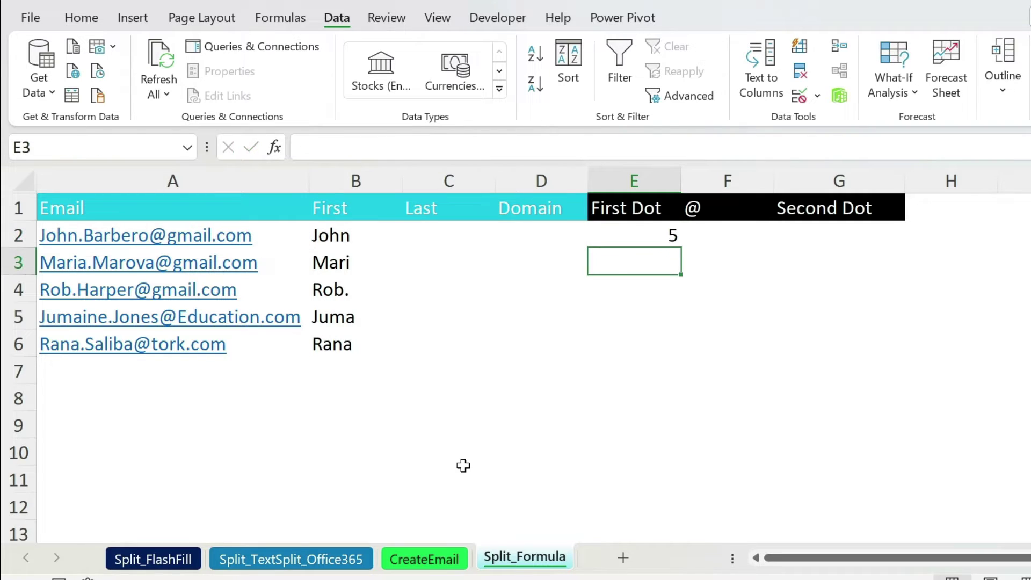
left_click(645, 231)
left_click_drag(681, 250, 679, 359)
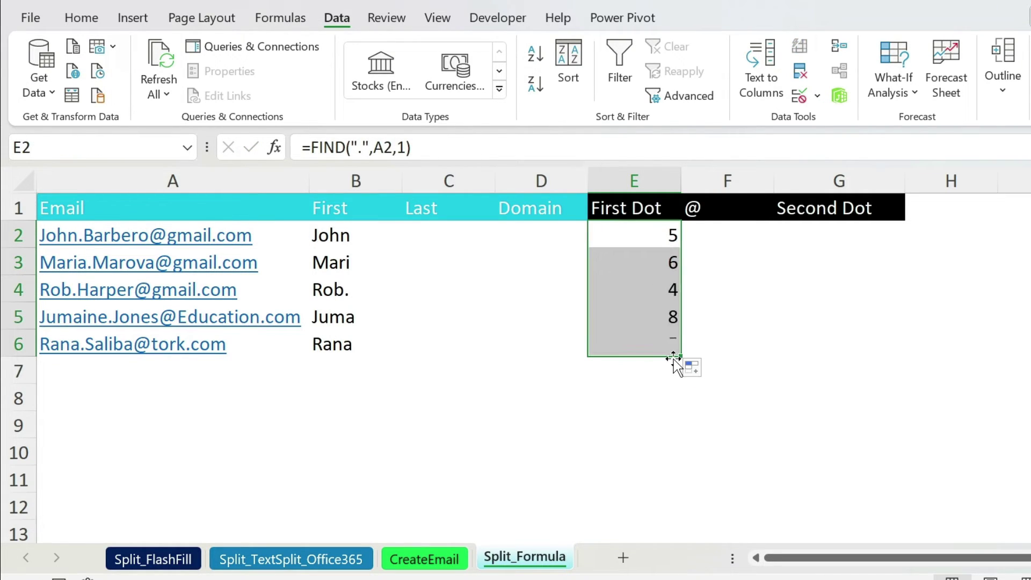
left_click(329, 228)
left_click(378, 150)
Change B2 to =LEFT(A2,E2-1) and fill it down to B6.
left_click_drag(374, 150, 388, 150)
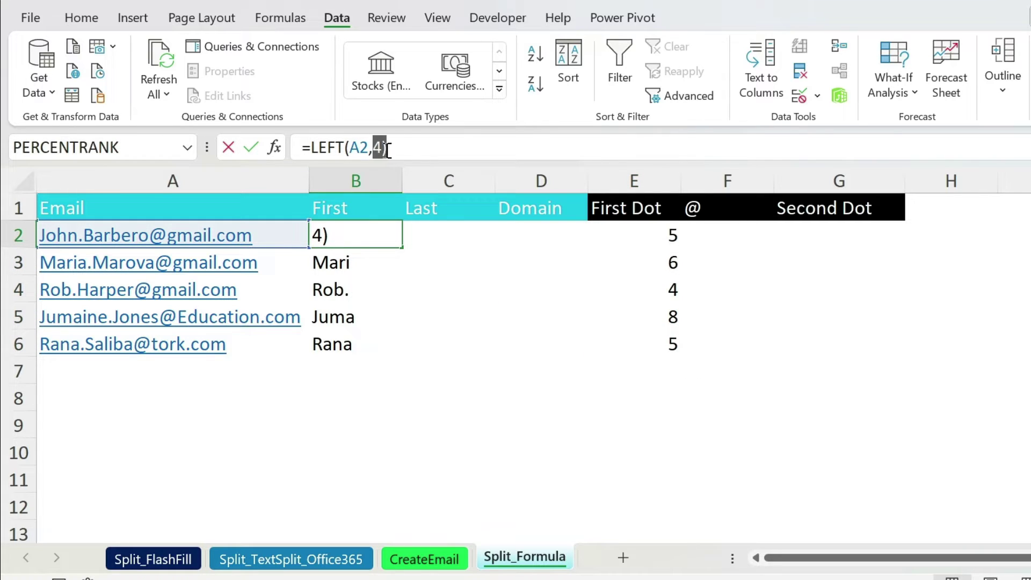
left_click(633, 239)
type("-1")
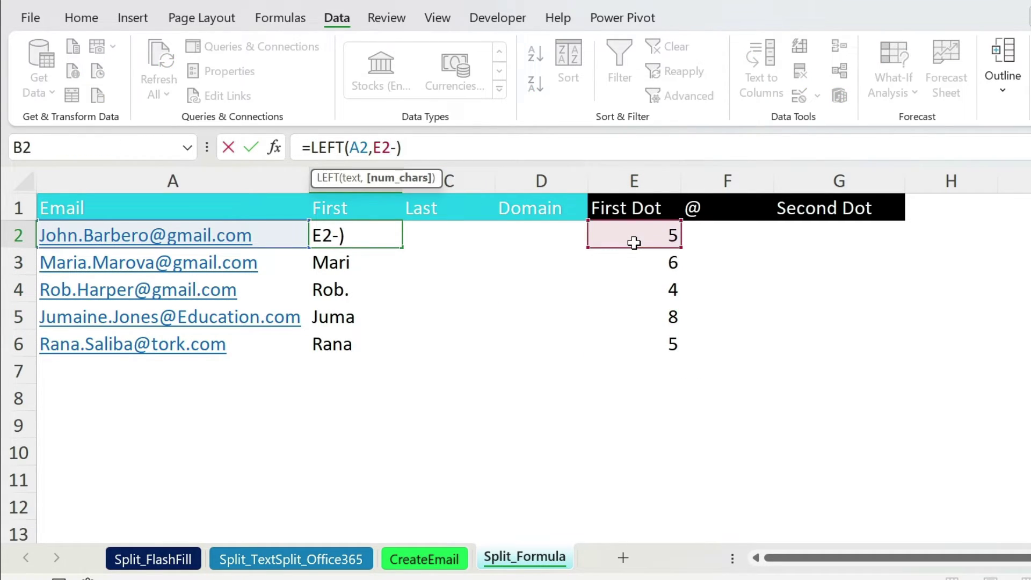
key("Return")
left_click(391, 235)
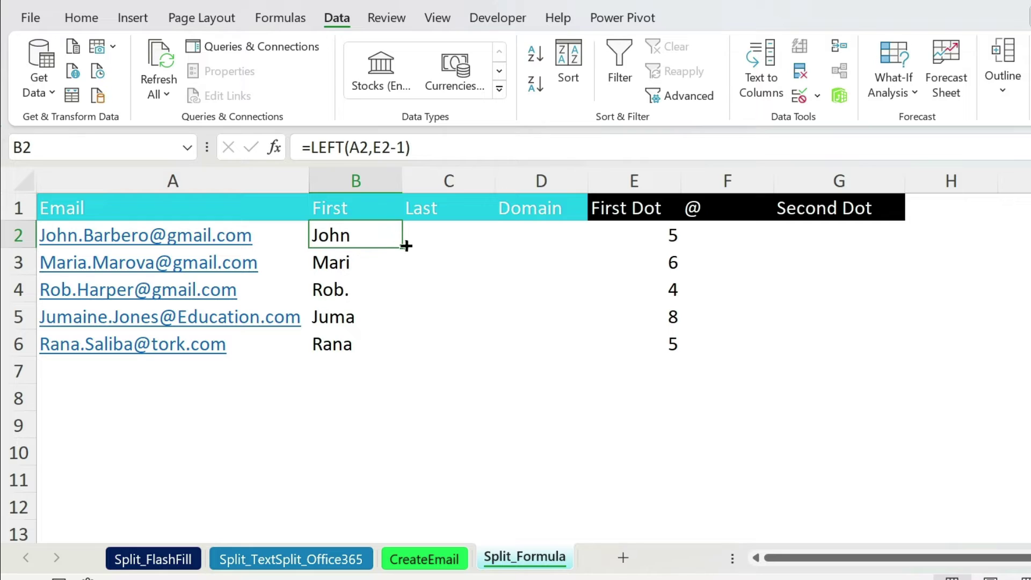
double_click(405, 246)
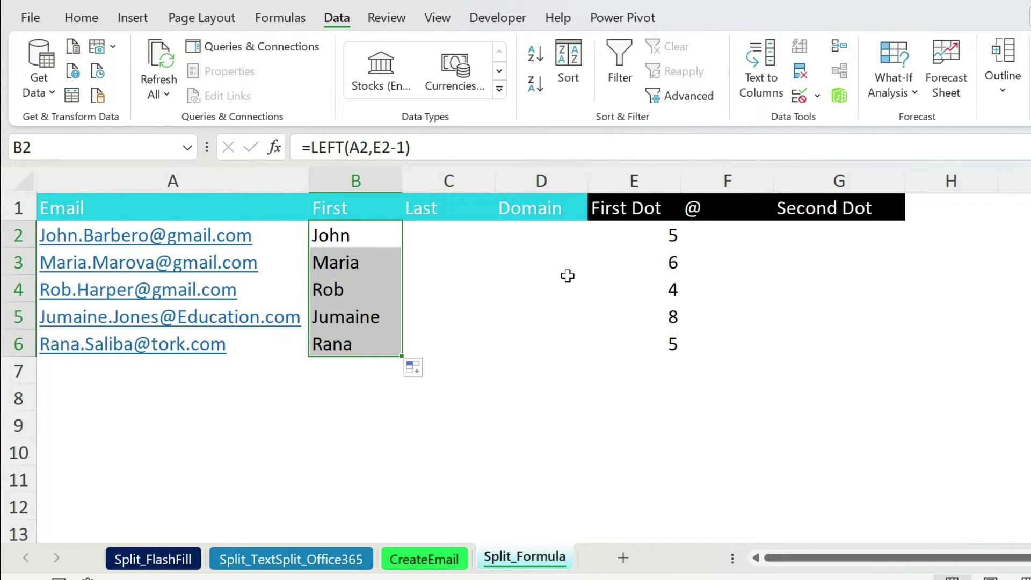
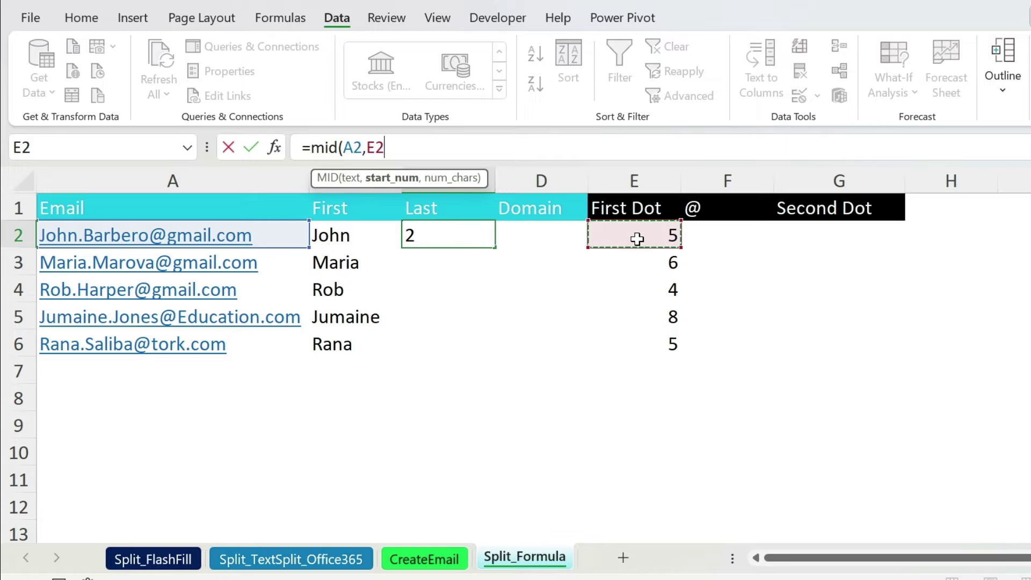
Complete the surname formula in C2 as =MID(A2,E2+1,7).
type(",7")
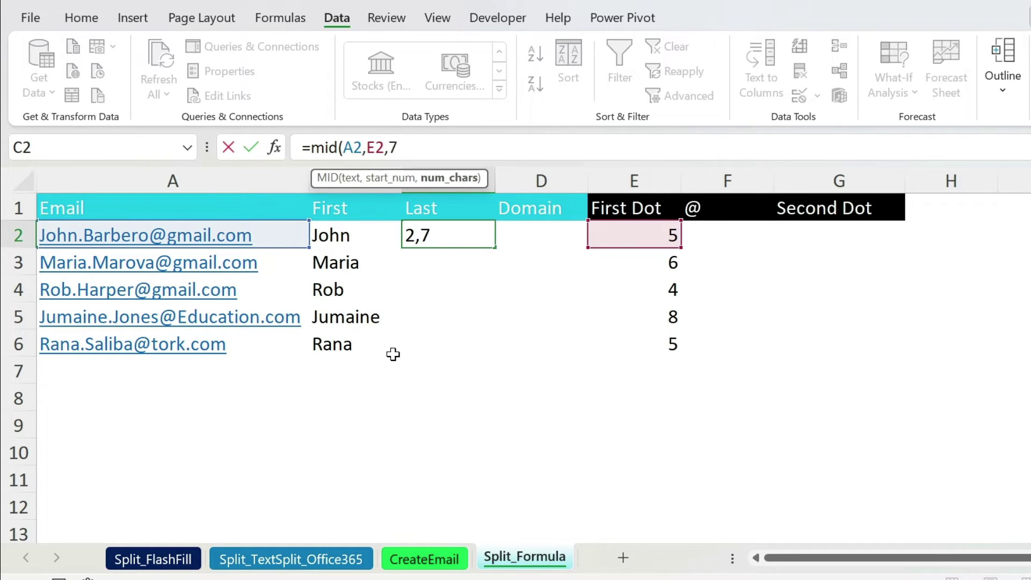
type(")")
key("Return")
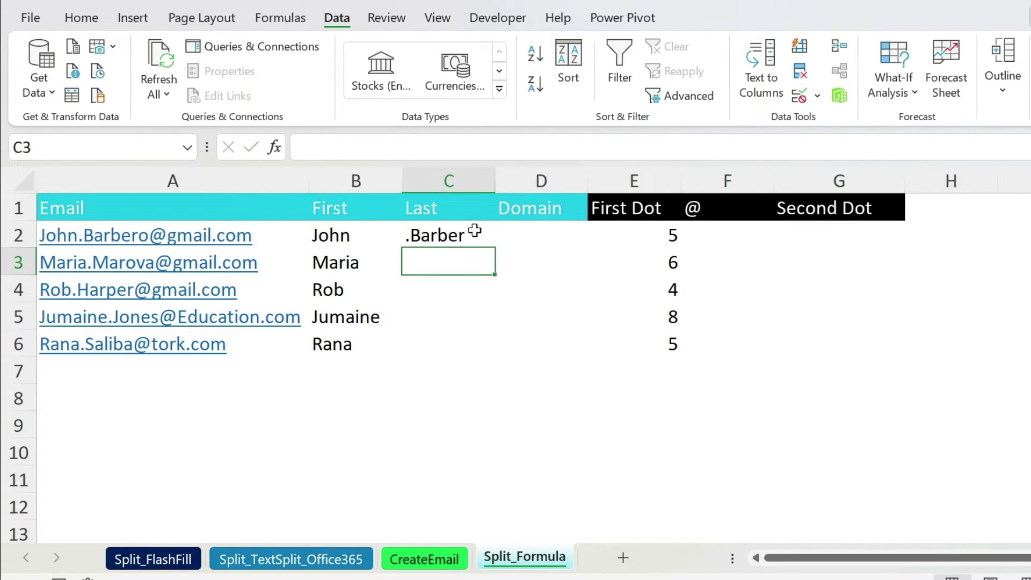
left_click(475, 231)
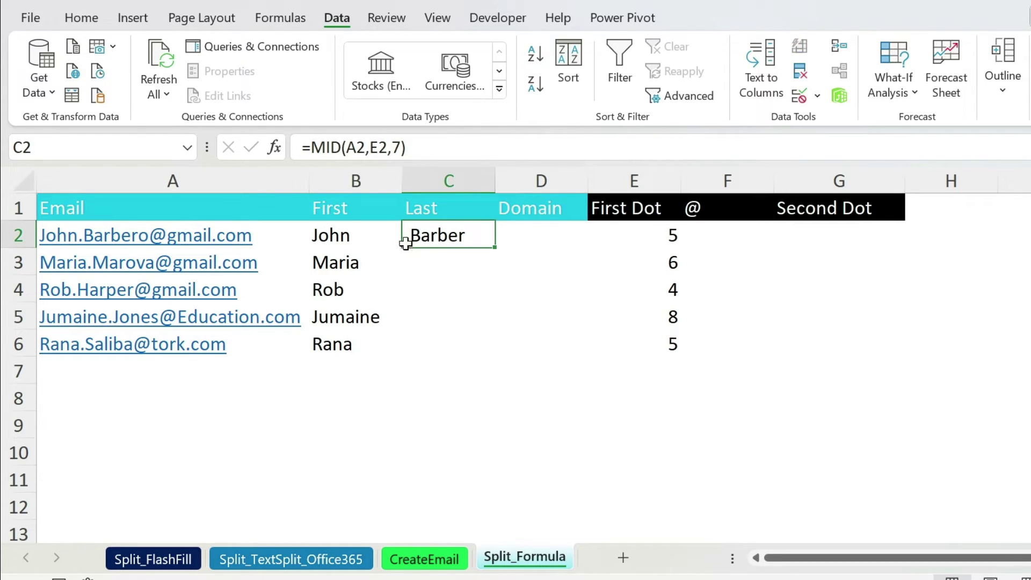
left_click(387, 147)
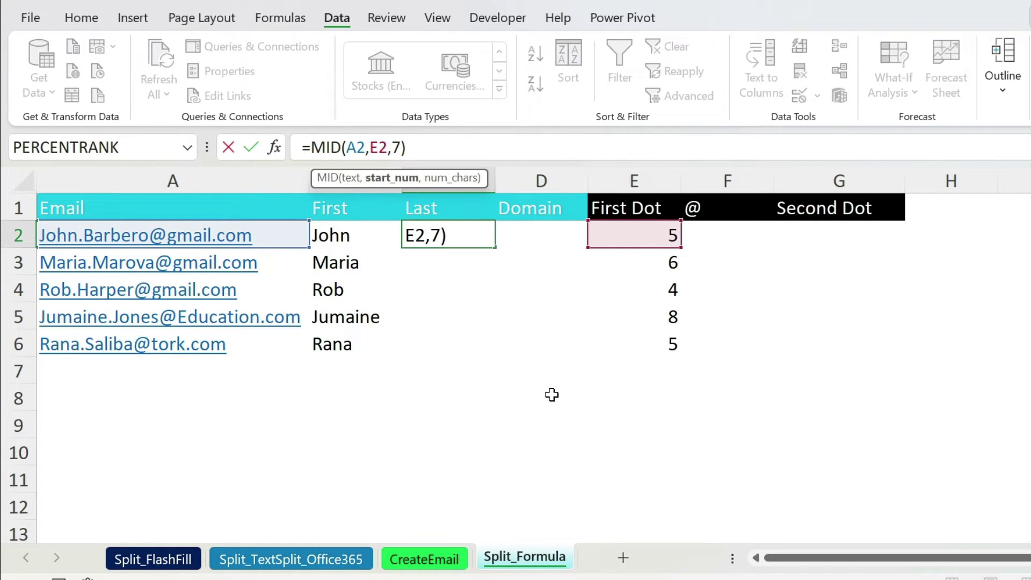
type("+1")
key("Return")
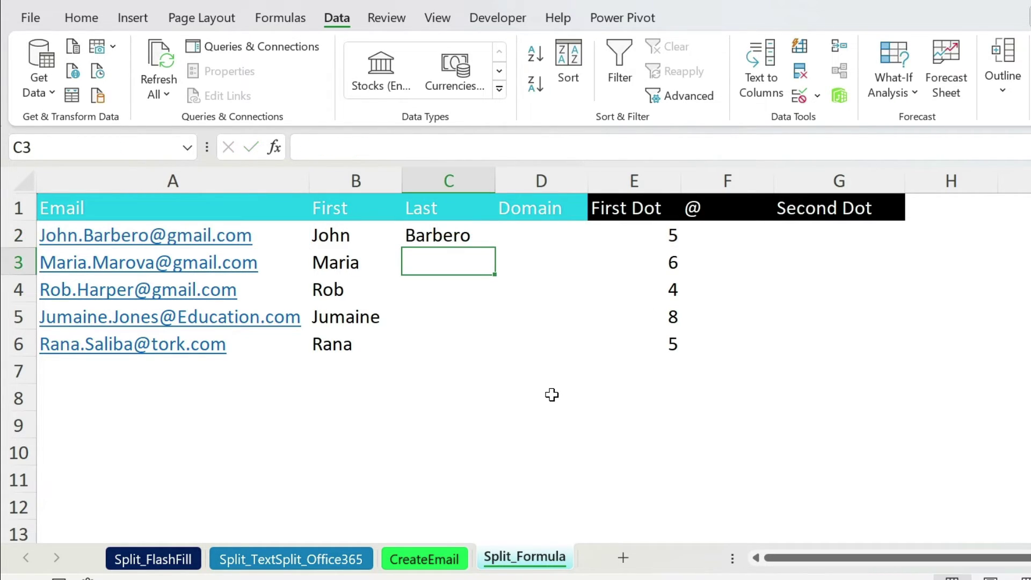
Fill the C2 surname formula down to C6 and select F2.
left_click(482, 237)
left_click_drag(496, 250, 481, 362)
left_click(463, 241)
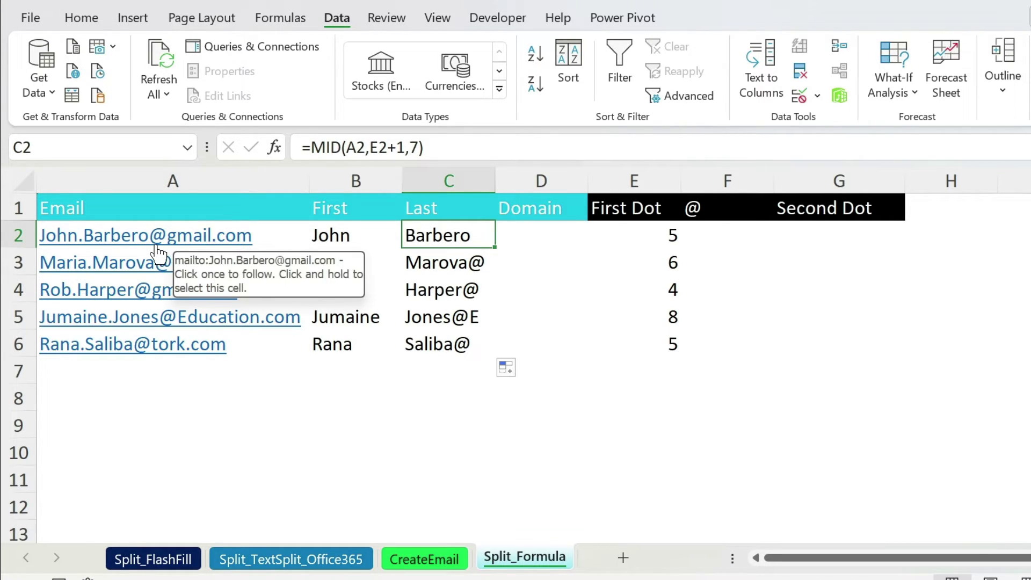
left_click(714, 232)
left_click(322, 147)
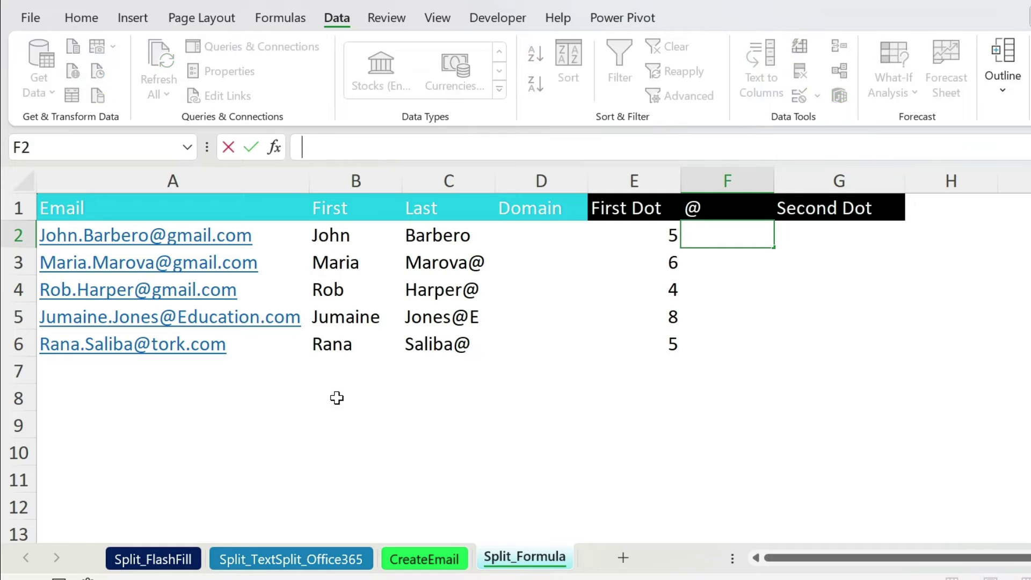
Enter =FIND("@",A2,1) in F2, returning the @ position 13.
type("=find(")
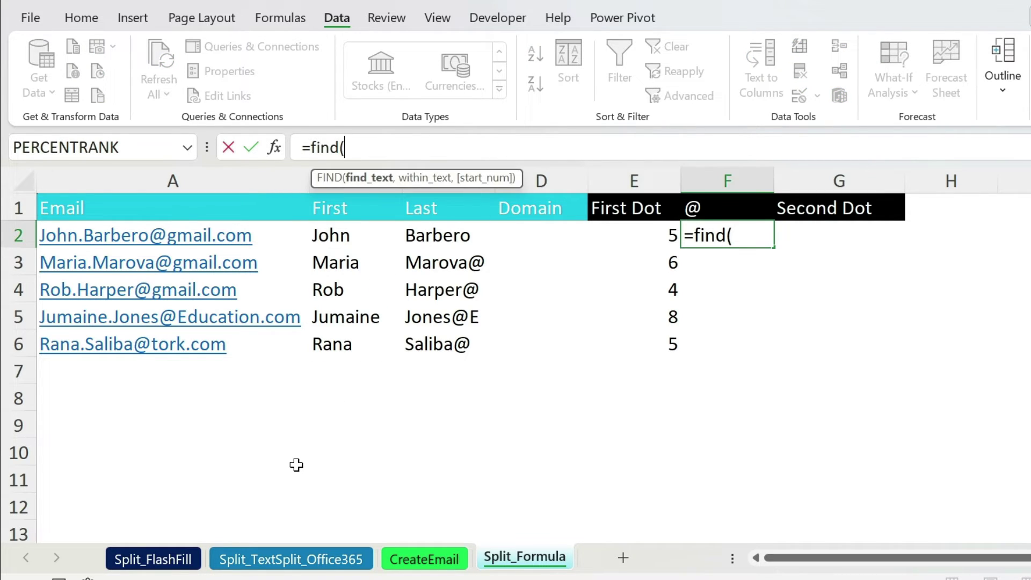
type("\"@\",")
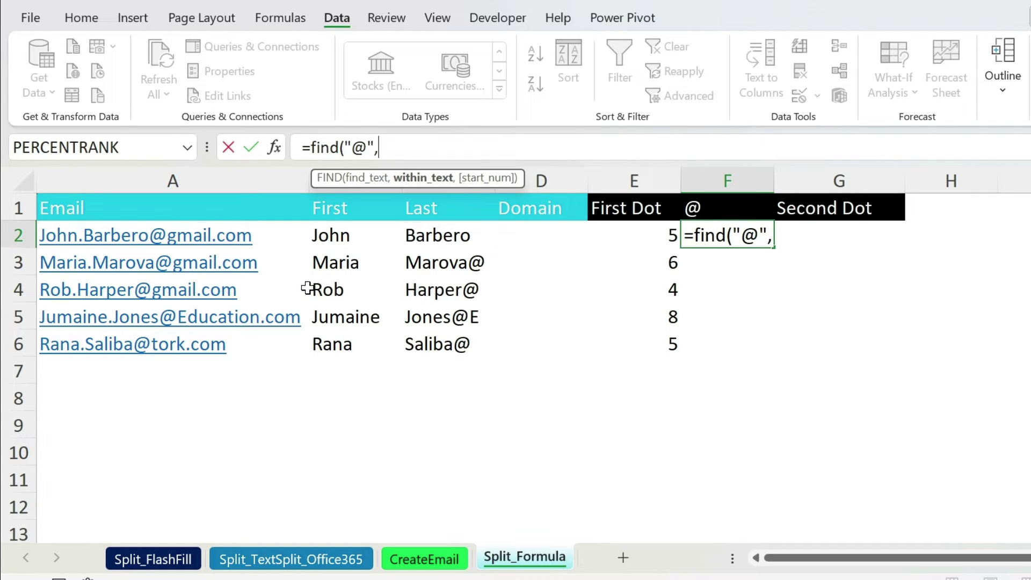
left_click(239, 237)
type(",")
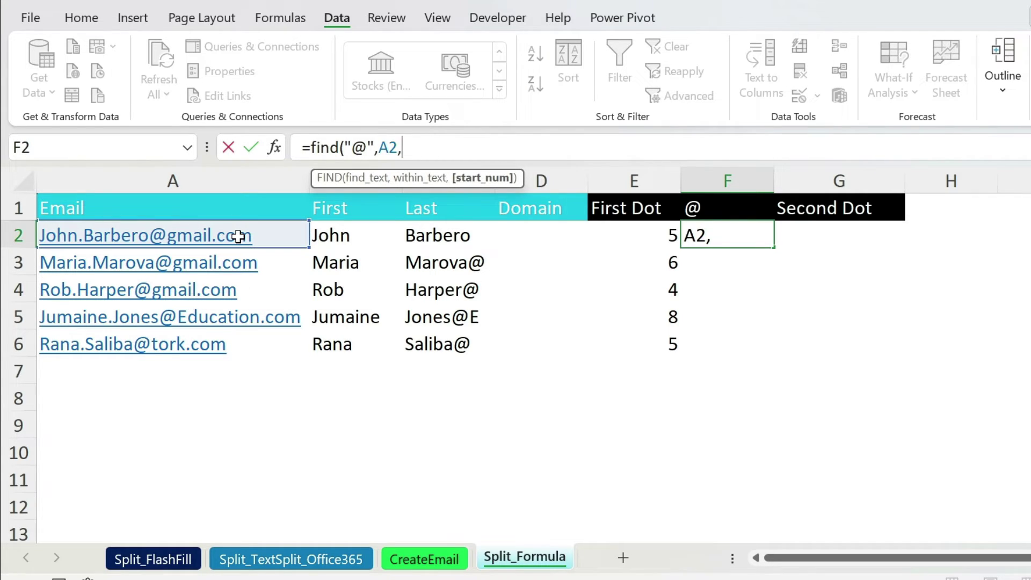
type("1)")
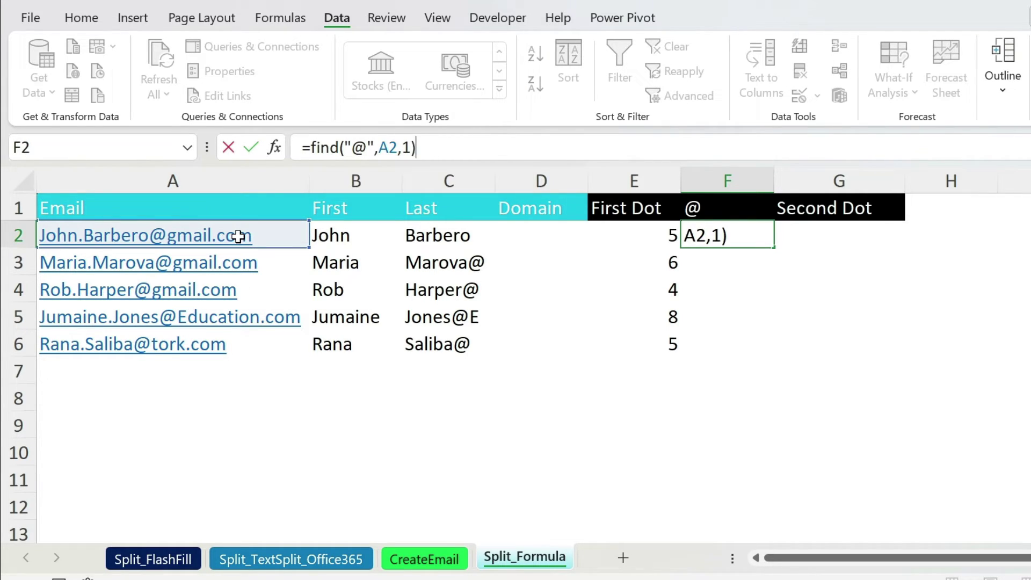
key("Return")
left_click(703, 242)
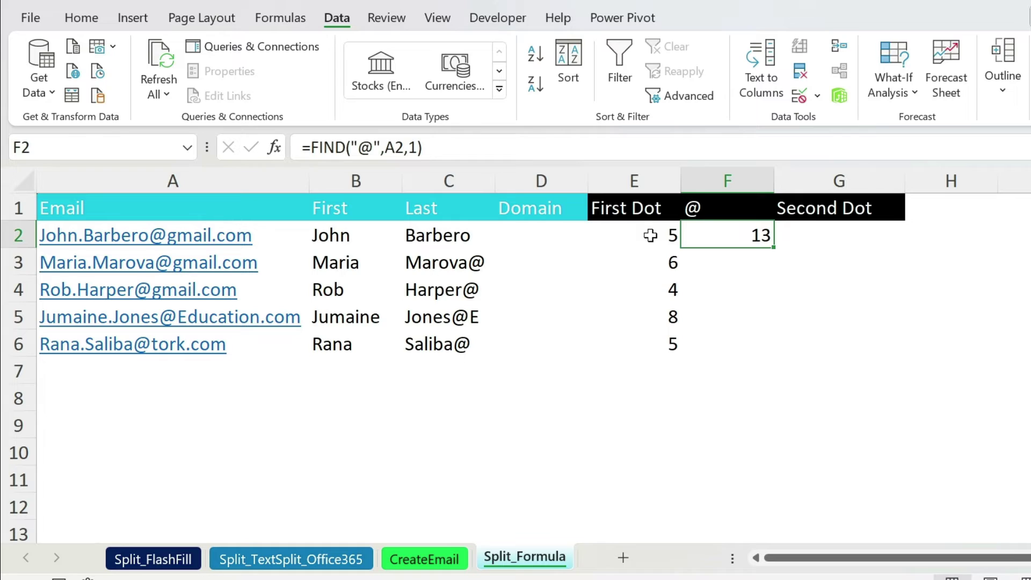
left_click(466, 231)
Change C2 to =MID(A2,E2+1,F2-E2-1) and fill it down to C6.
double_click(422, 146)
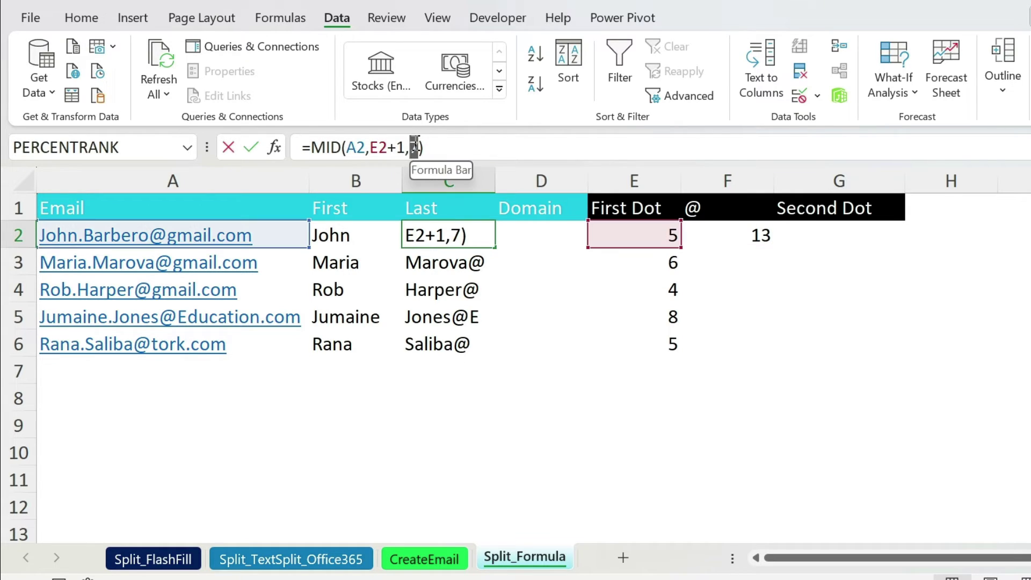
left_click(731, 232)
type("-")
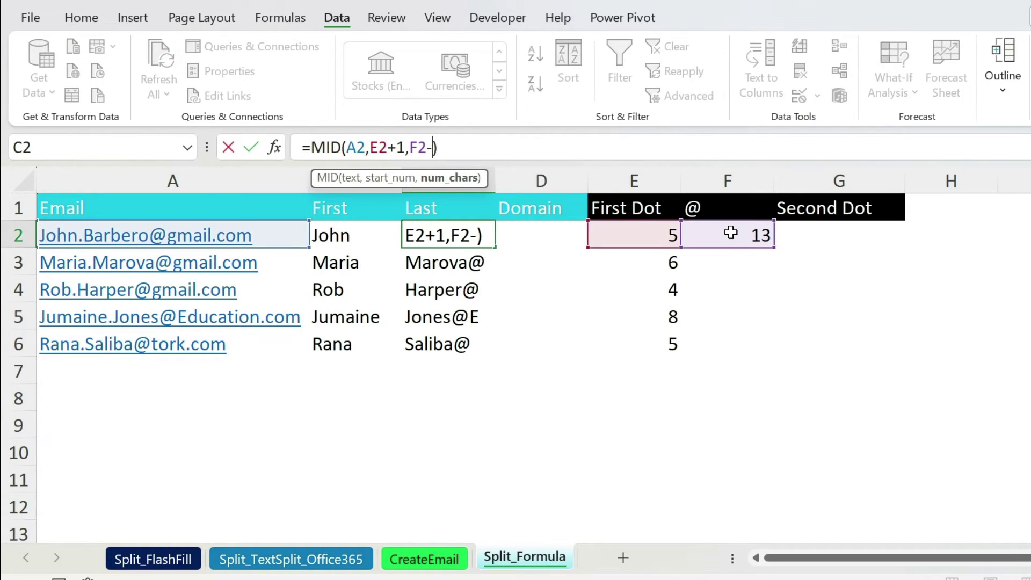
left_click(630, 229)
type("-1")
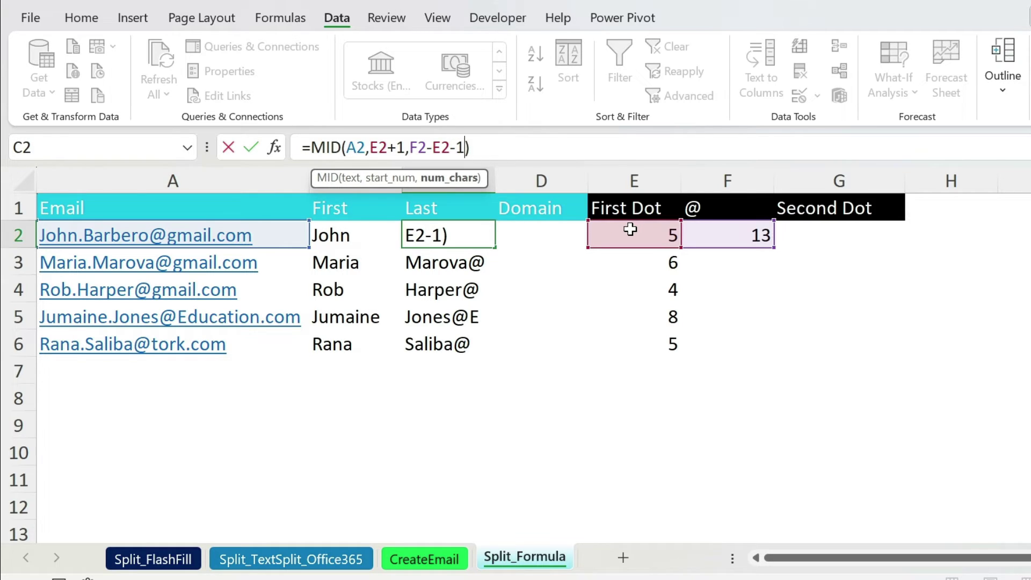
key("Return")
left_click(470, 232)
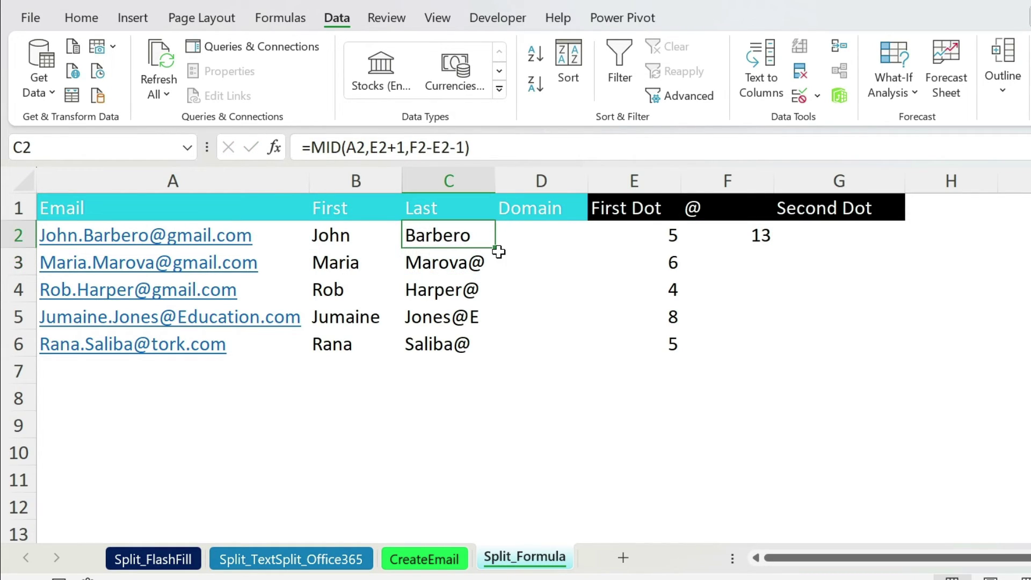
left_click_drag(499, 249, 492, 355)
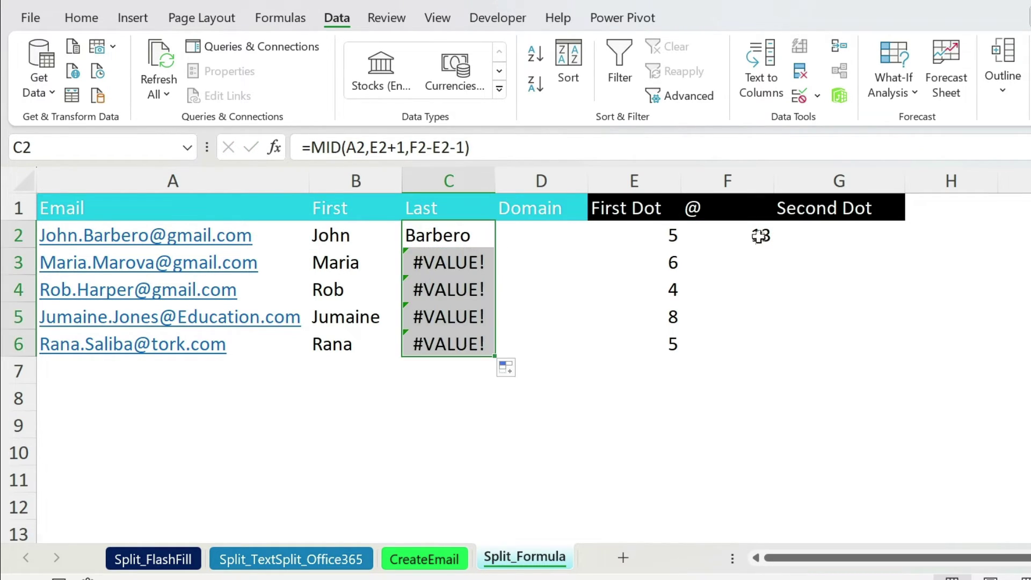
Fill the F2 @ position formula down to row 6, then select D2.
left_click(759, 235)
double_click(775, 249)
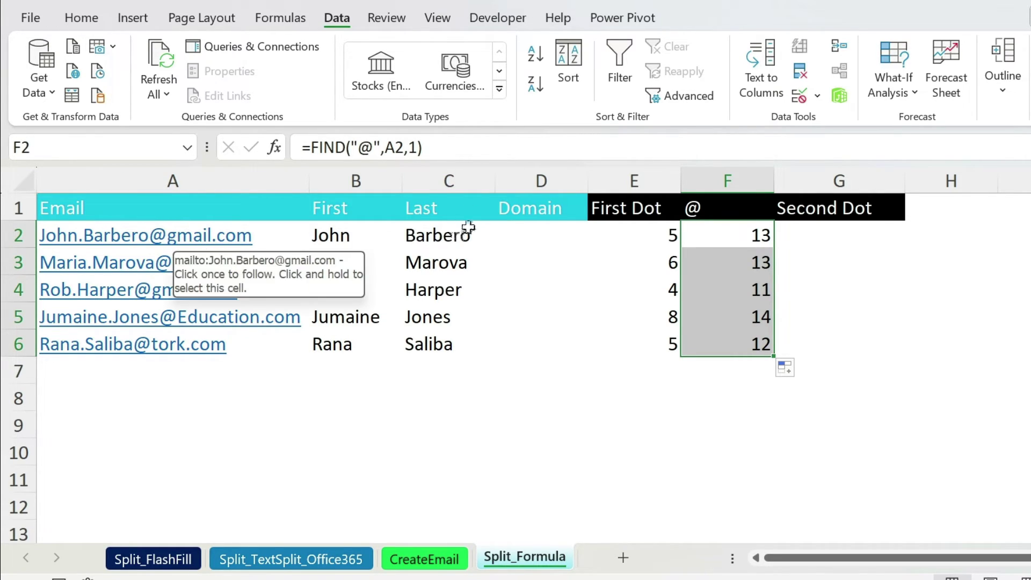
left_click(517, 231)
left_click(340, 143)
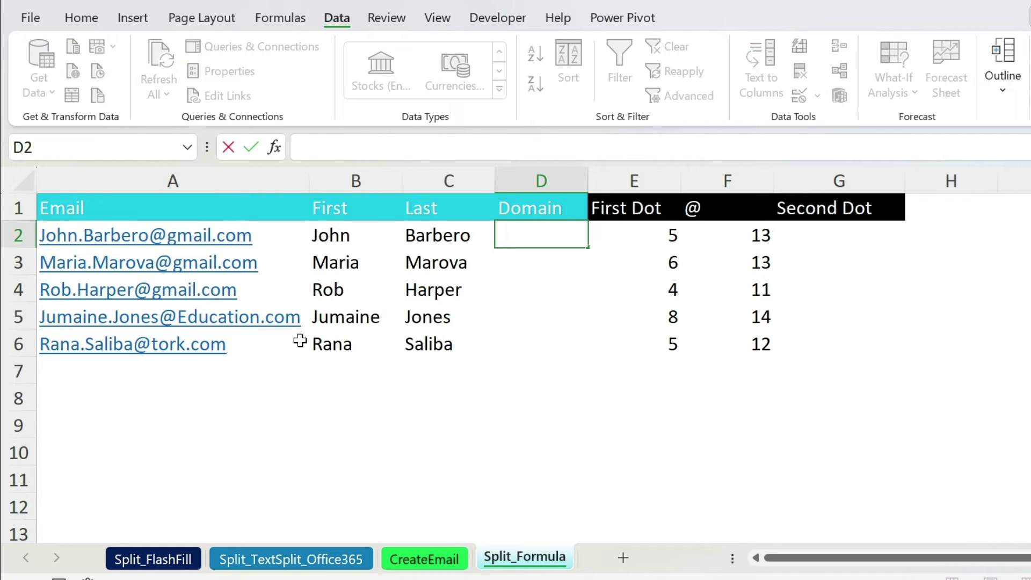
Enter =MID(A2,F2+1,5) in D2 to extract the domain gmail.
type("=mid(")
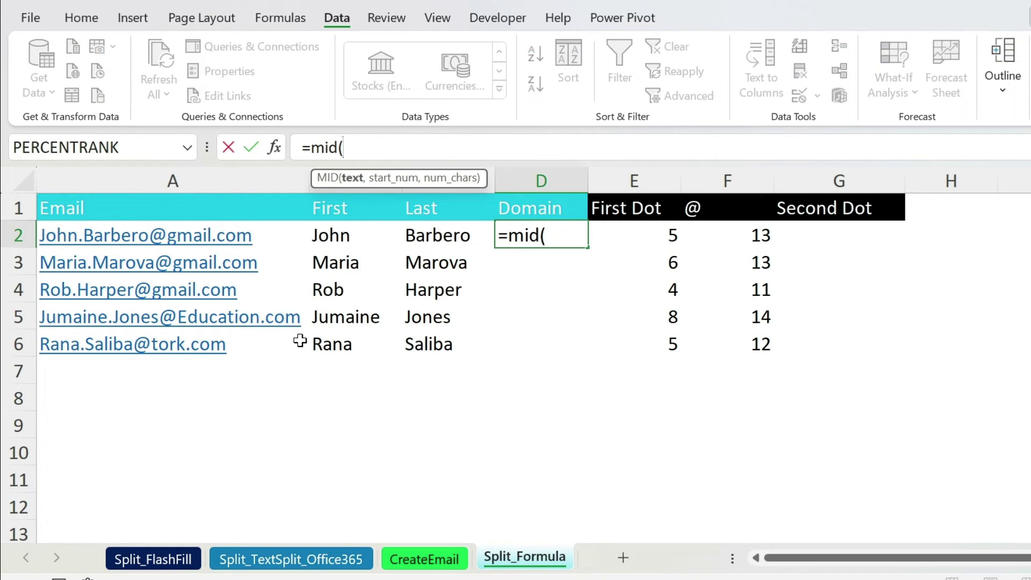
left_click(245, 234)
type(",")
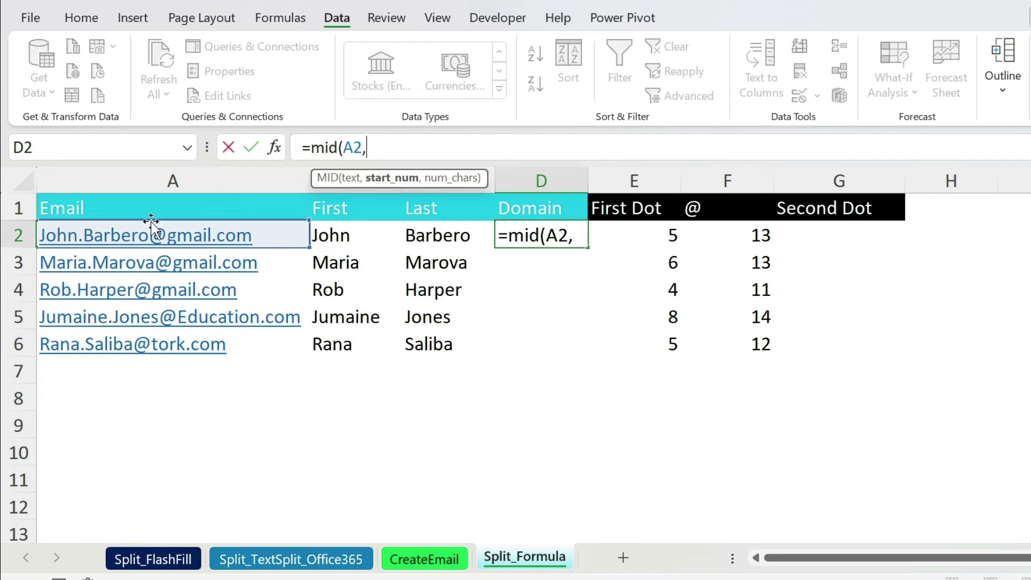
left_click(718, 238)
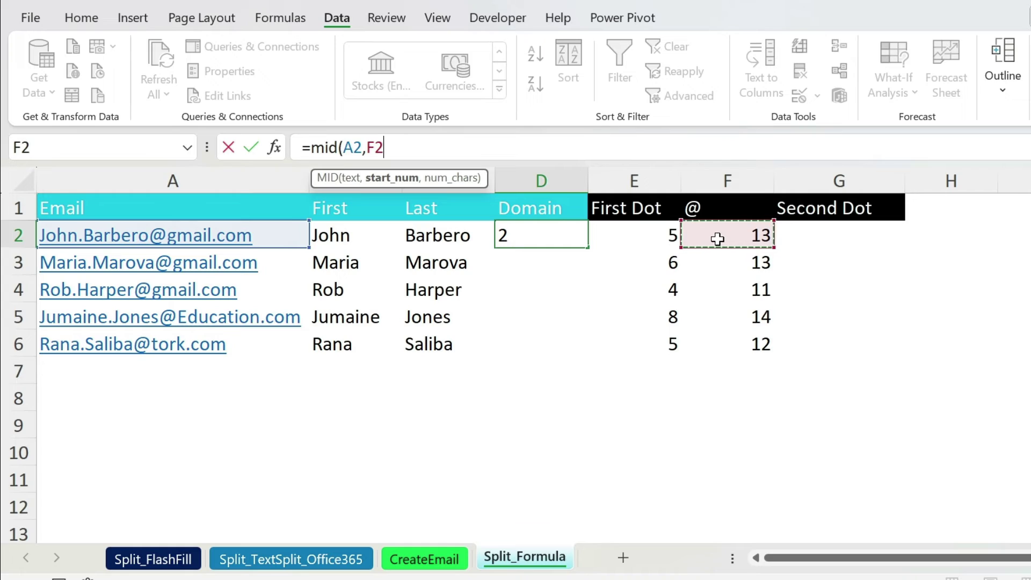
type("+1")
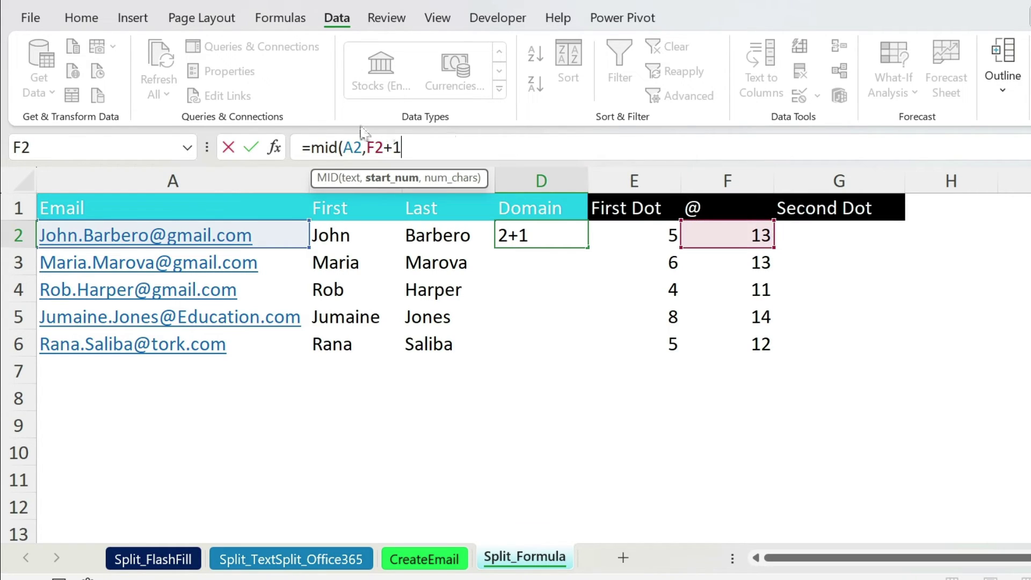
type(",")
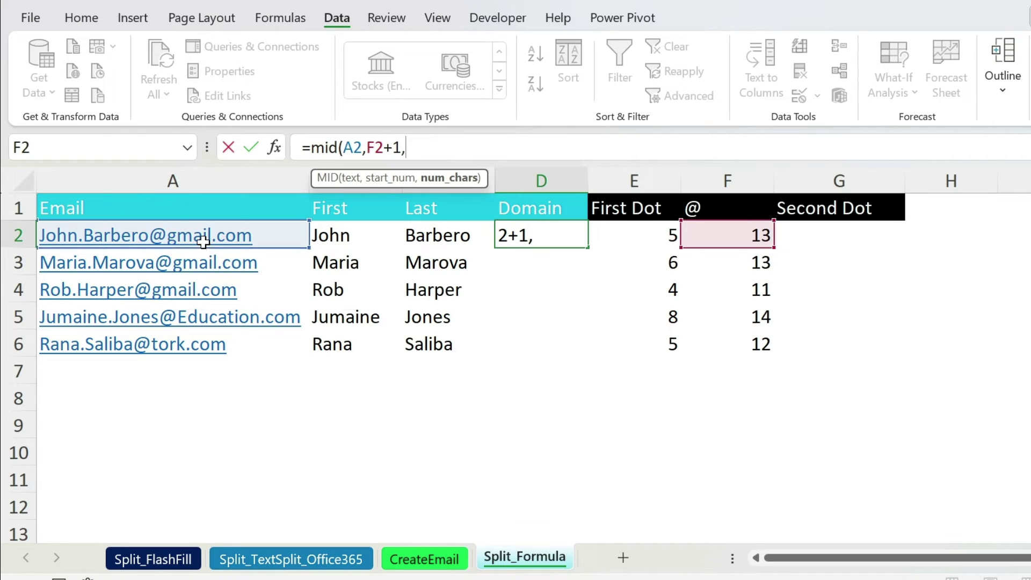
type("5")
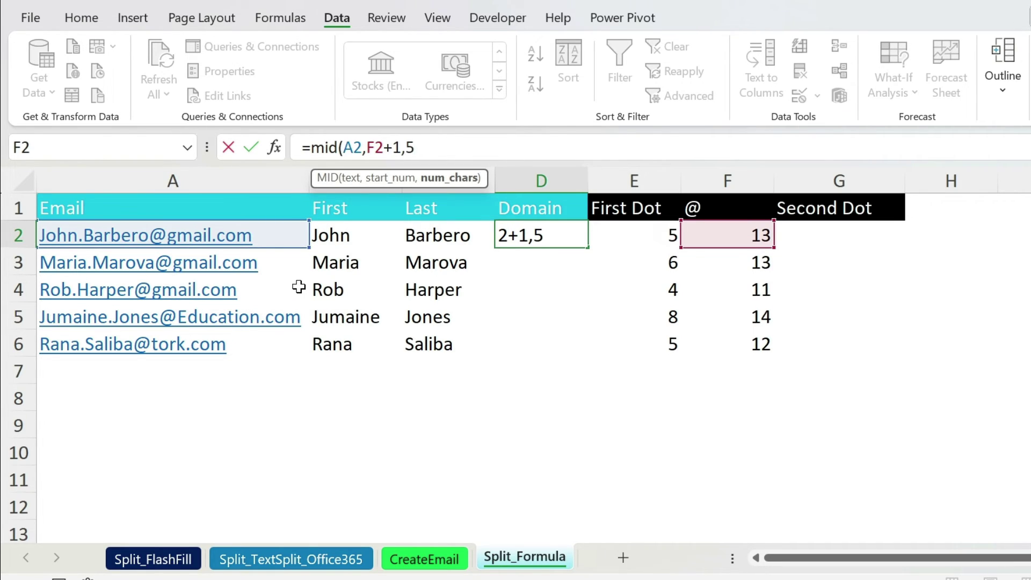
type(")")
key("Return")
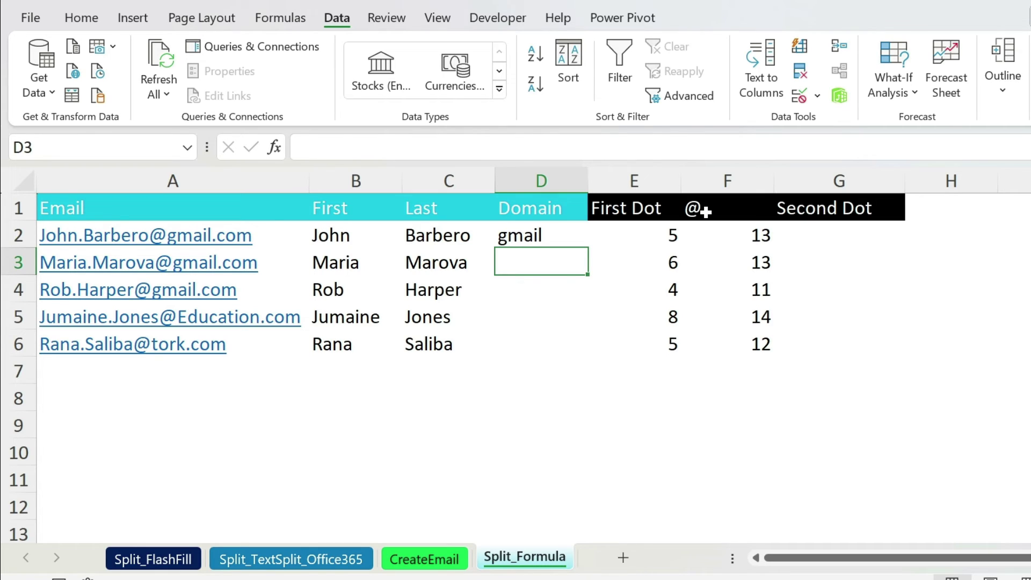
left_click(836, 227)
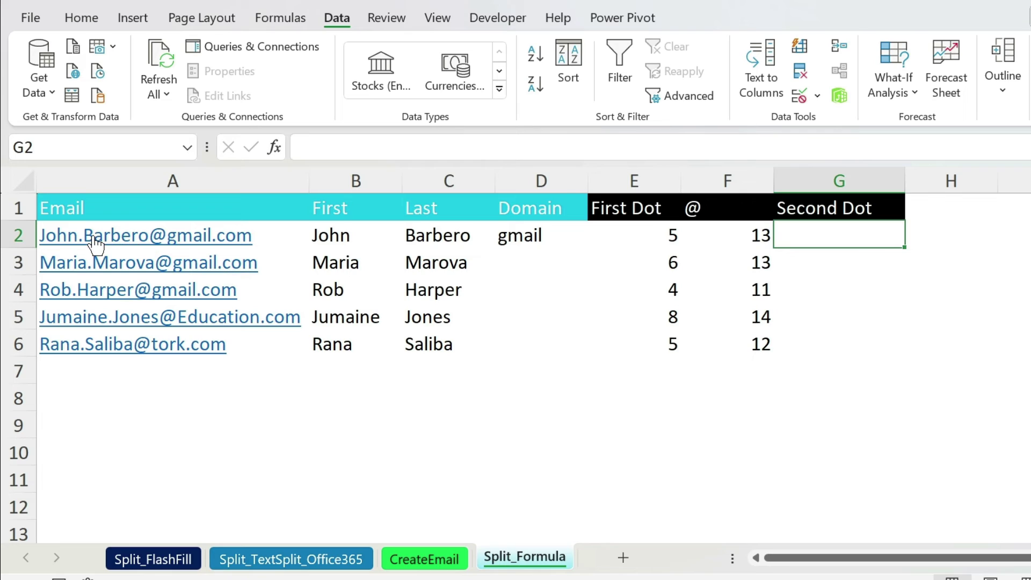
Enter =FIND(".",A2,E2+1) in G2, locating the second dot at 19.
left_click(654, 235)
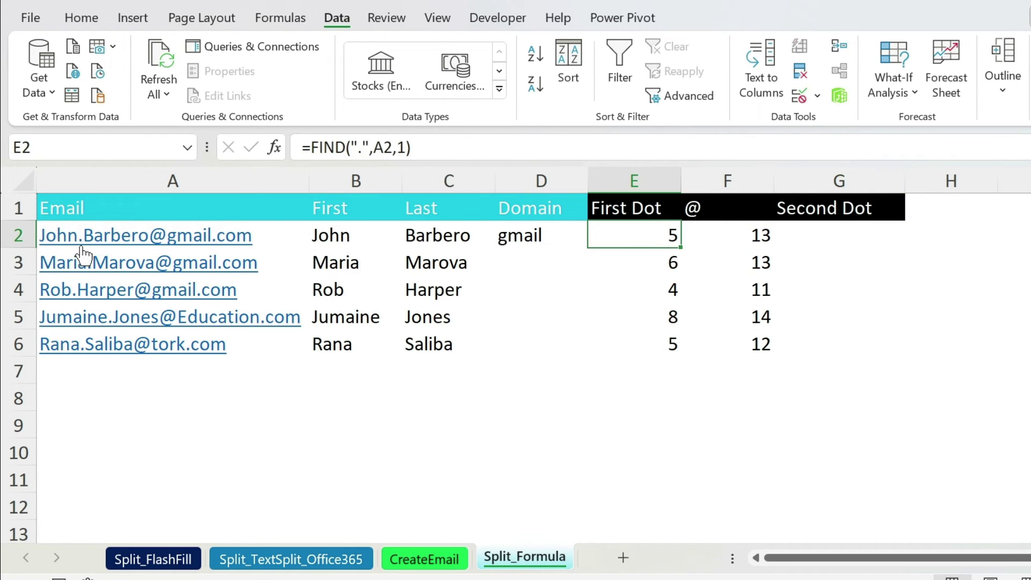
left_click(841, 236)
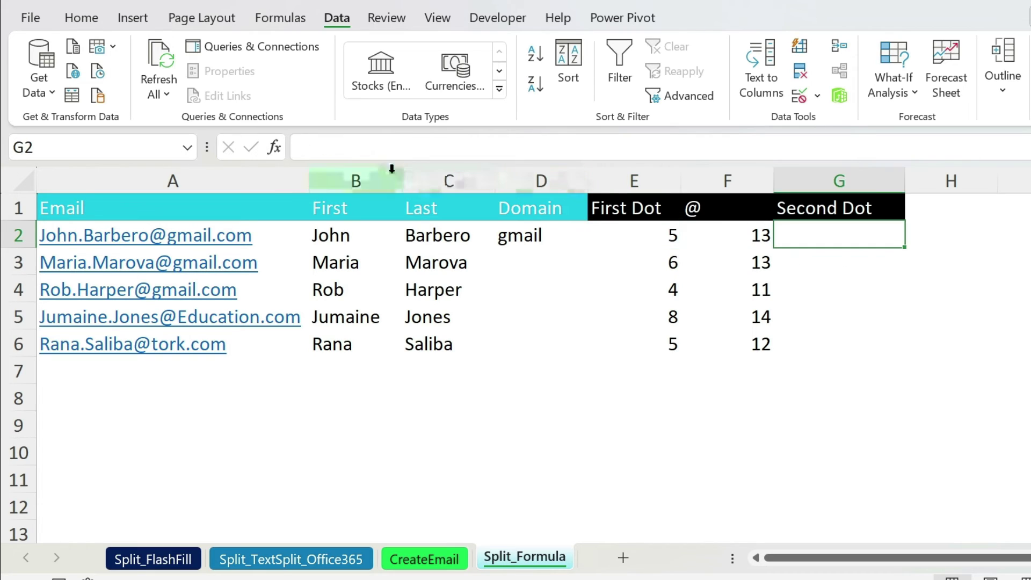
left_click(316, 147)
type("=find(")
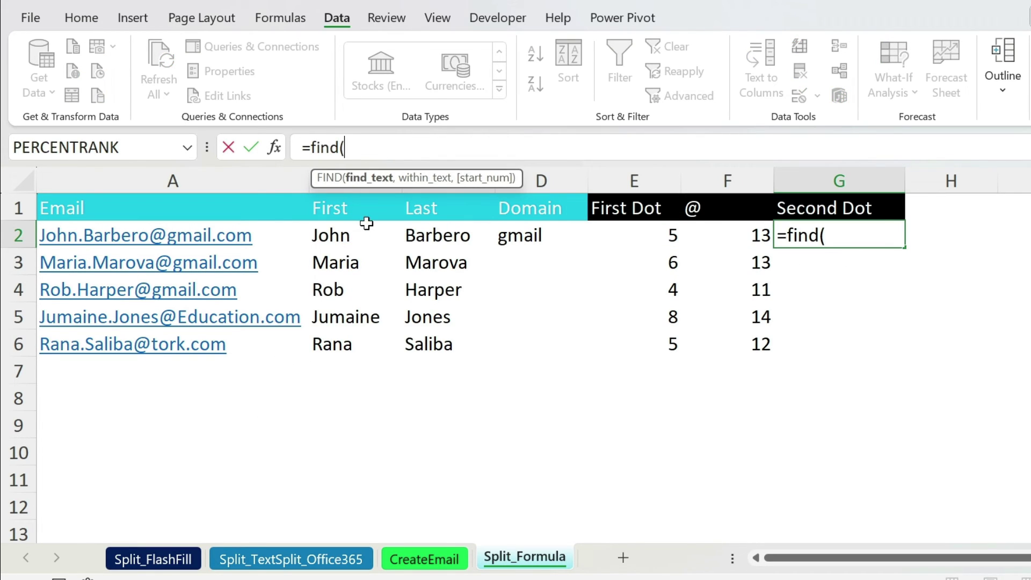
type("\".\",")
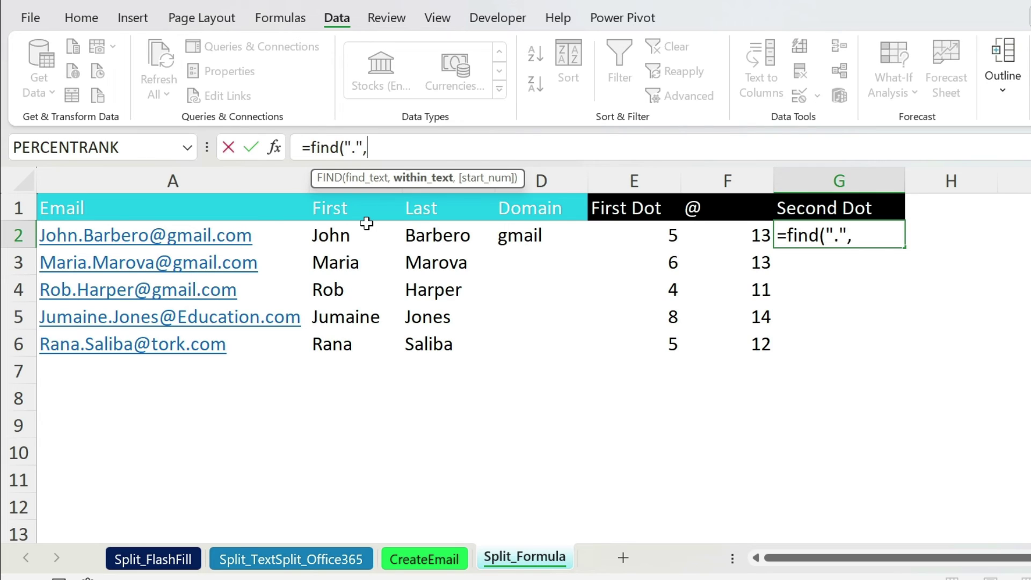
left_click(245, 227)
type(",")
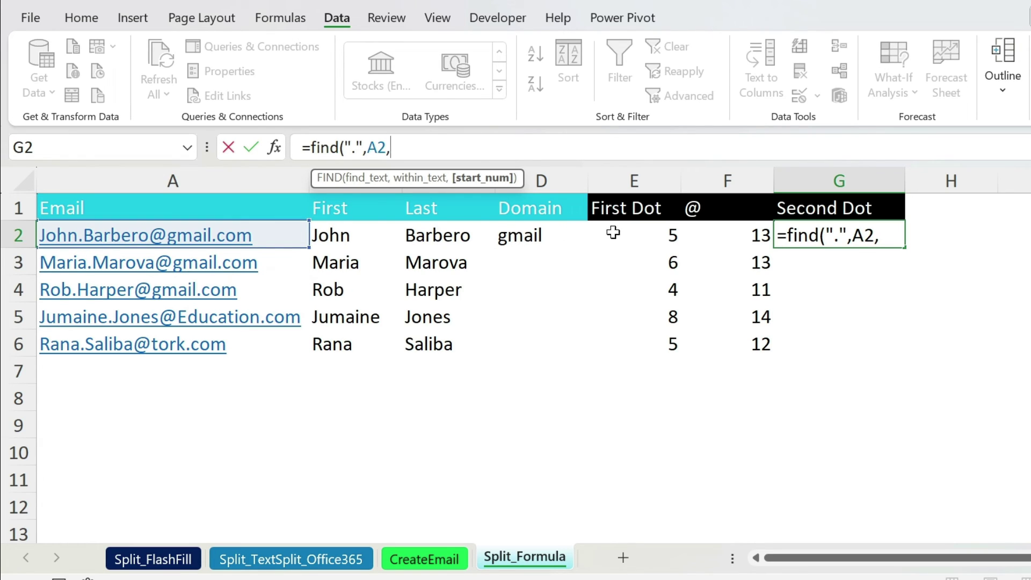
left_click(657, 239)
type("+")
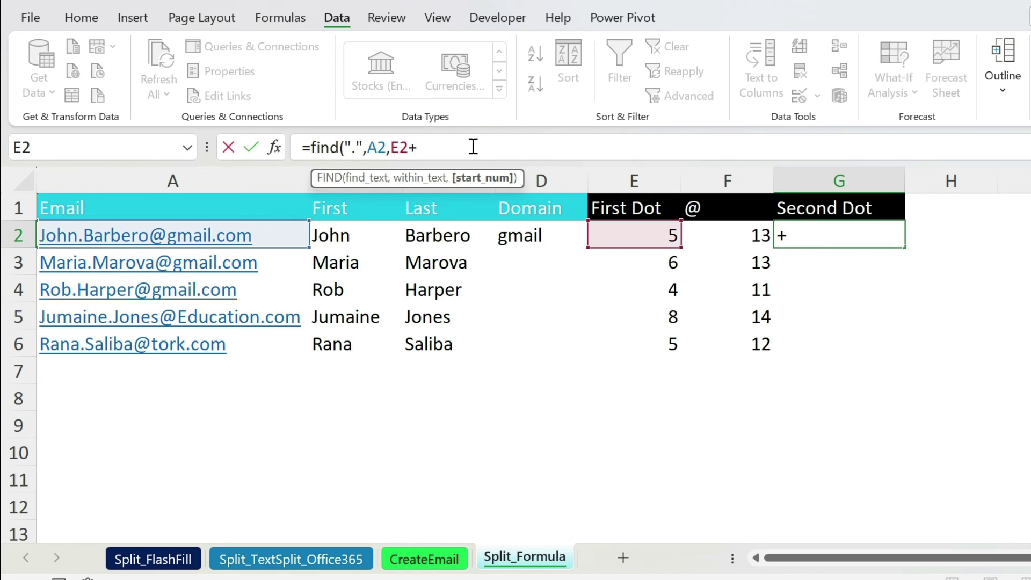
type("1)")
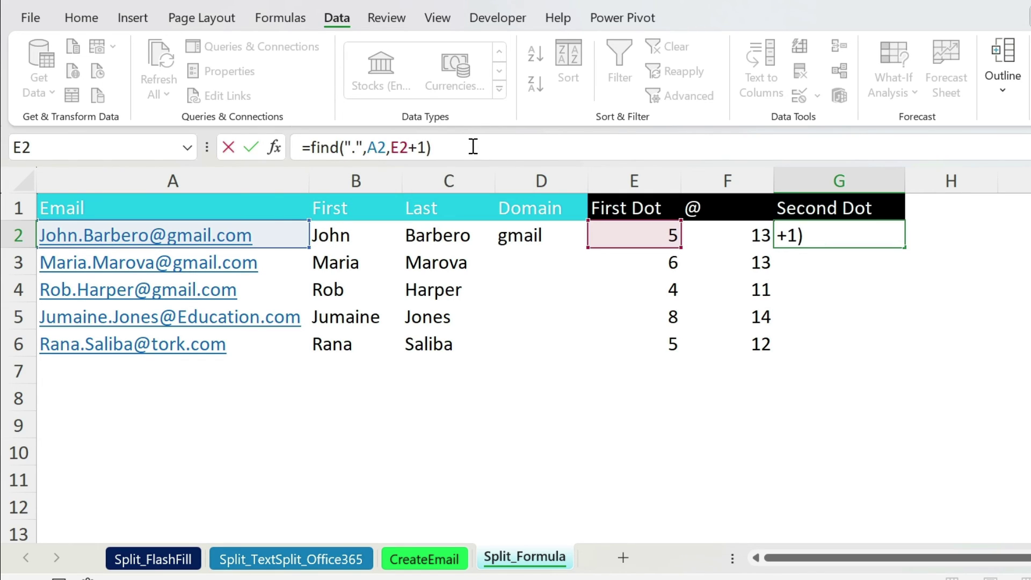
key("Return")
left_click(852, 236)
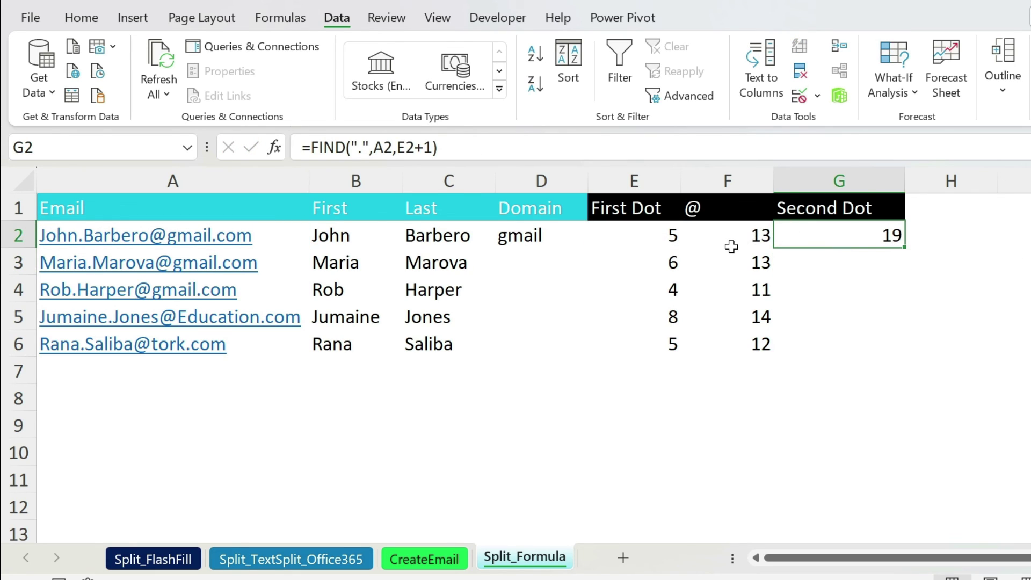
left_click(548, 237)
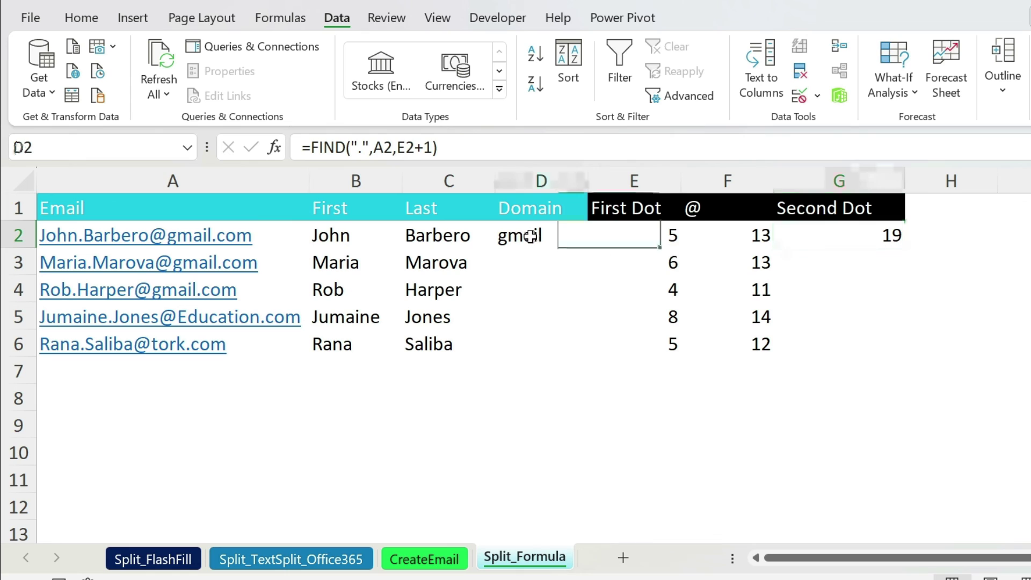
Replace D2's fixed length 5 with G2-F2-1, giving =MID(A2,F2+1,G2-F2-1).
left_click(414, 147)
double_click(414, 147)
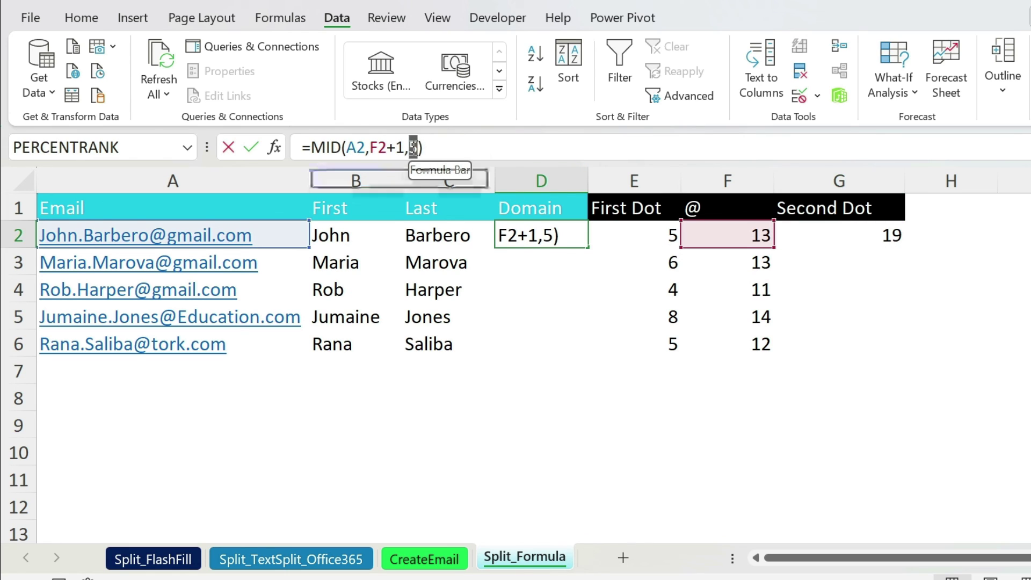
left_click(823, 235)
type("-")
left_click(752, 235)
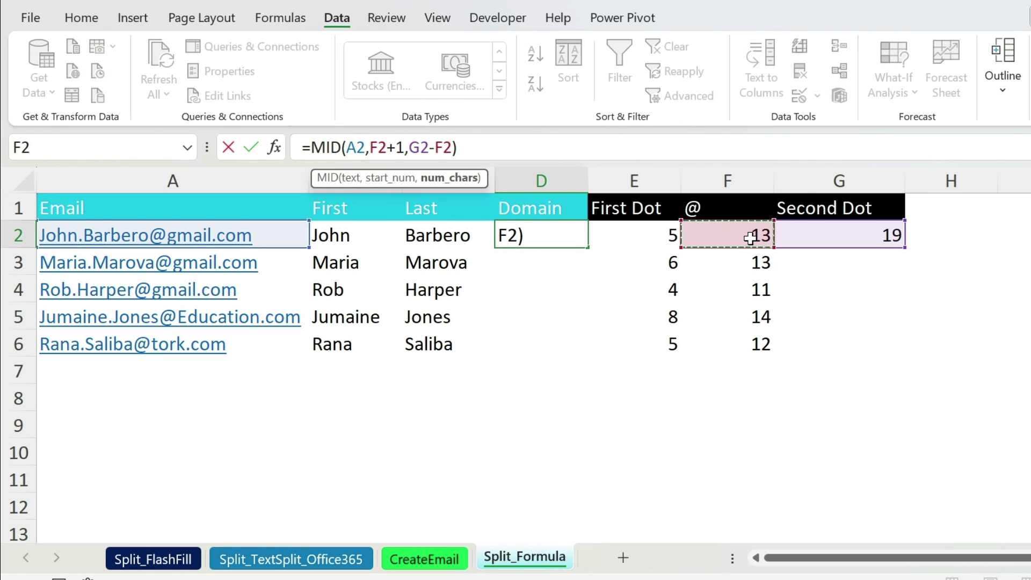
type("-1")
key("Return")
Fill the Second Dot and Domain formulas down to row 6.
left_click(832, 230)
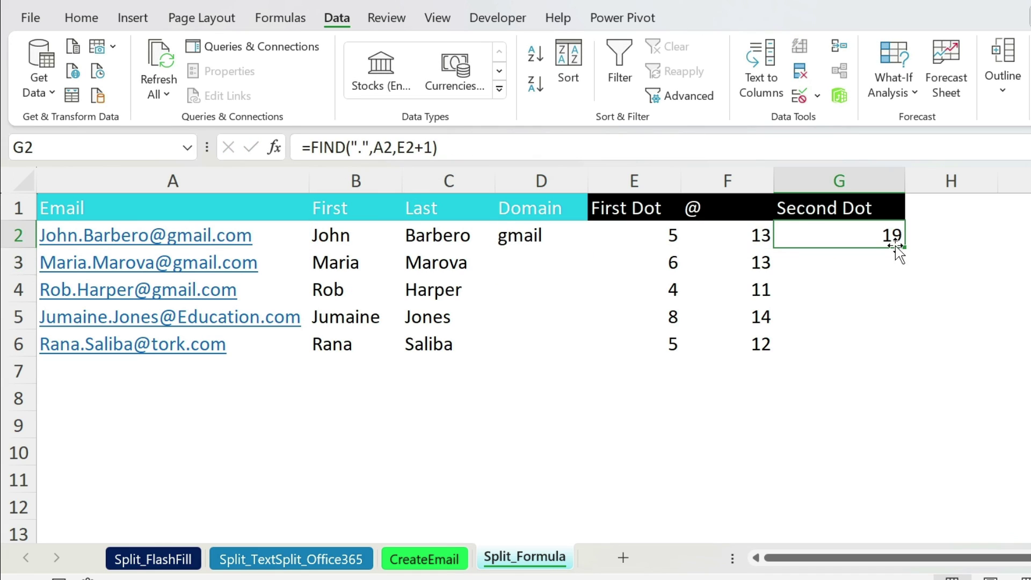
double_click(908, 248)
left_click(545, 231)
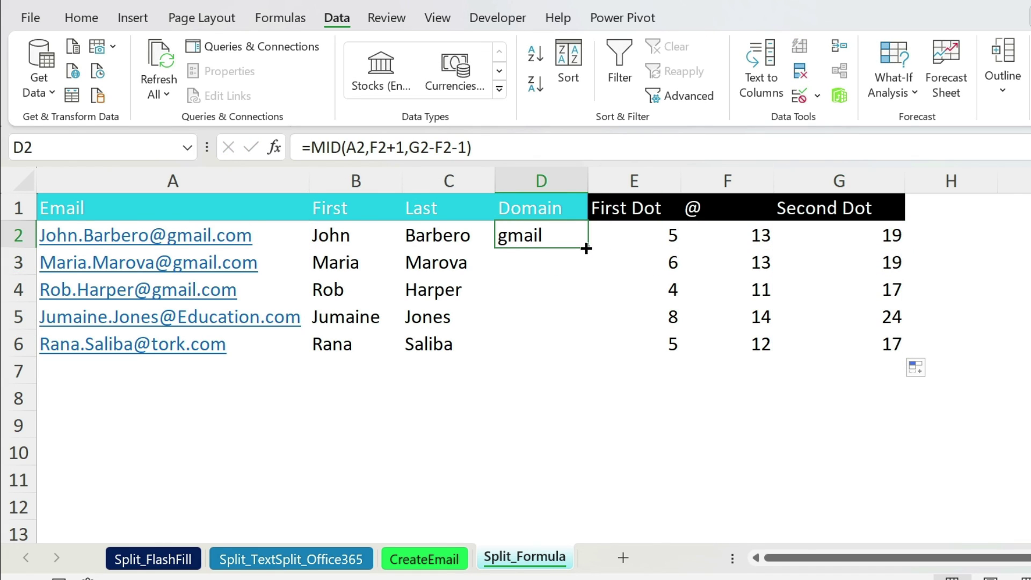
double_click(586, 248)
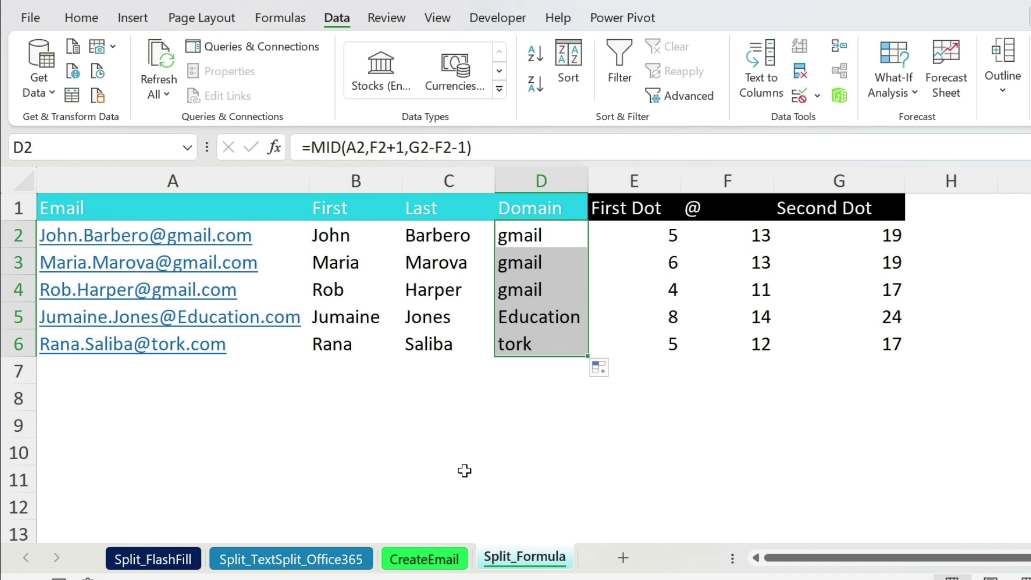